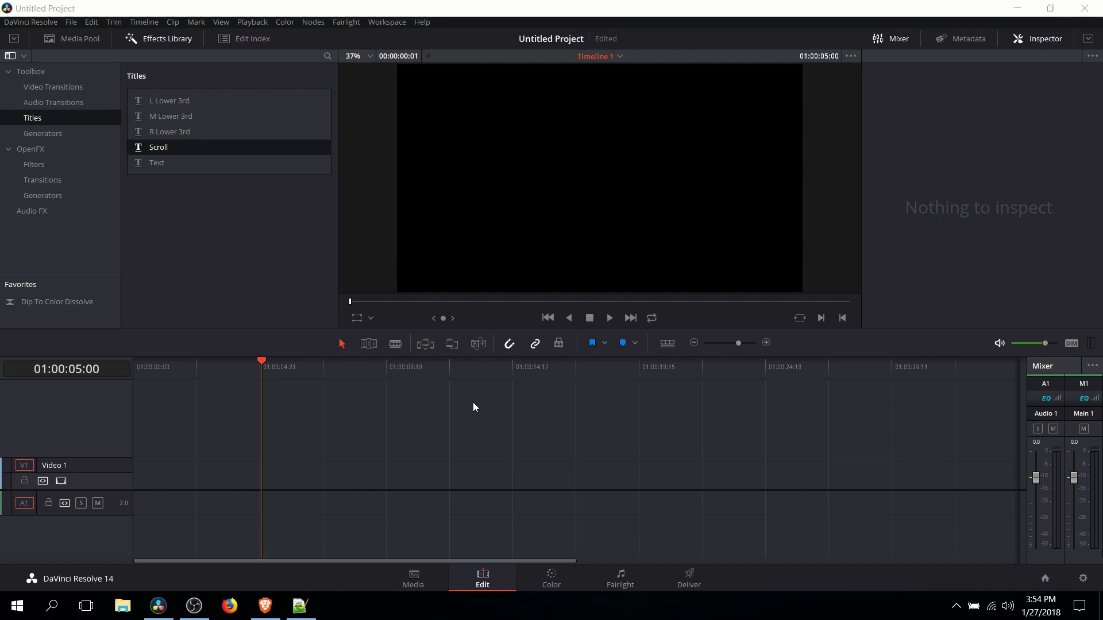
Place a Scroll title clip on Video 1 and select it.
left_click(246, 245)
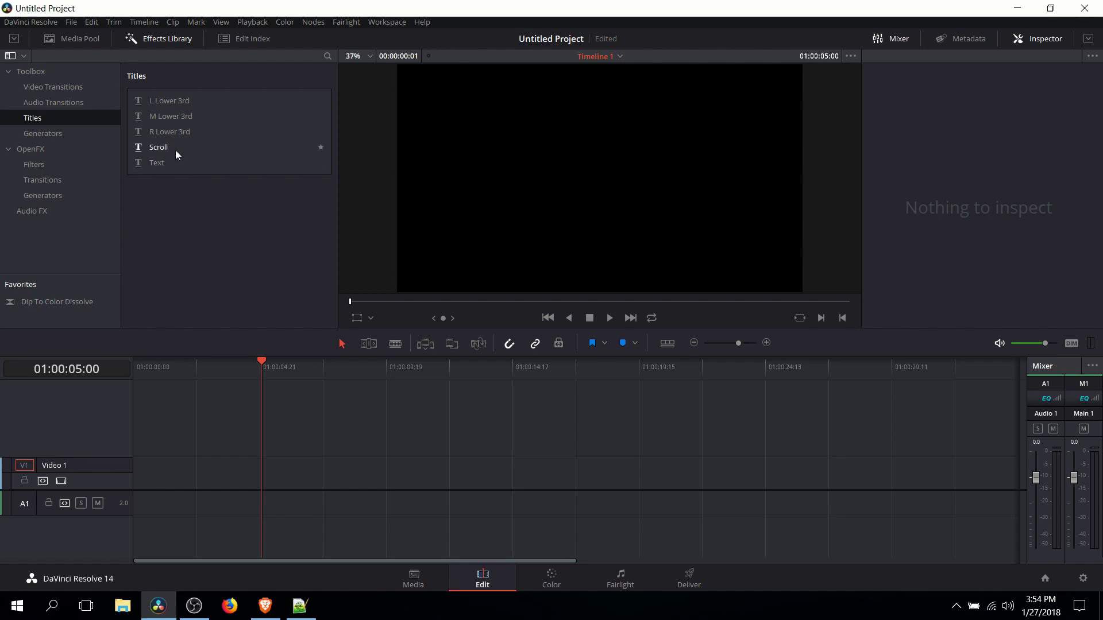
left_click_drag(179, 149, 143, 472)
left_click_drag(184, 368, 175, 368)
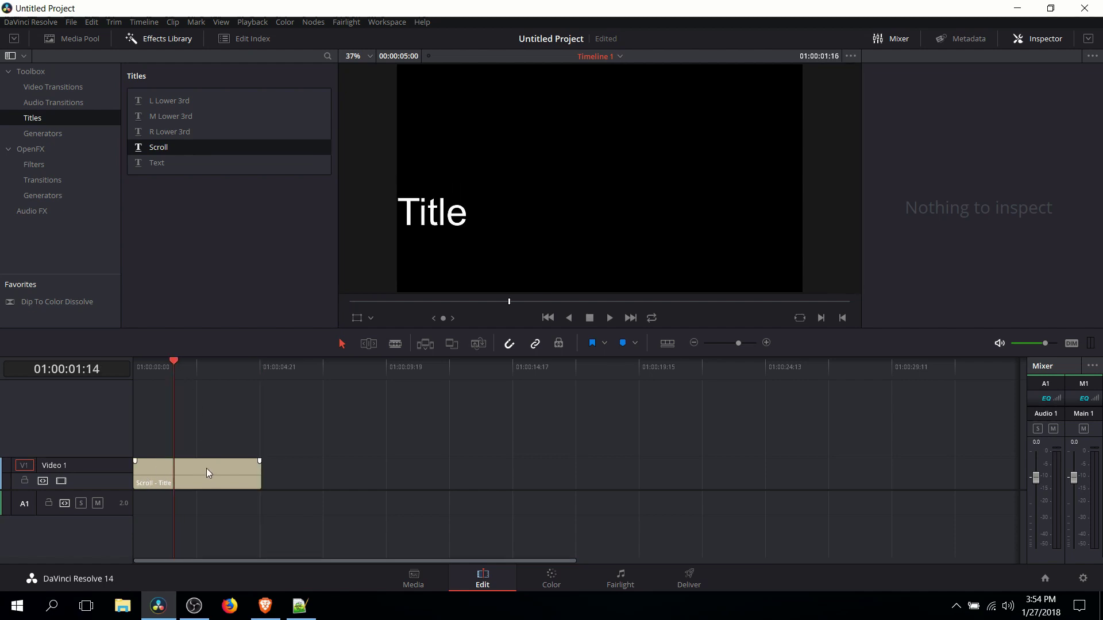
left_click(208, 473)
Right-align the title text and shift its Position X toward the frame centre.
scroll(887, 228, "down", 1)
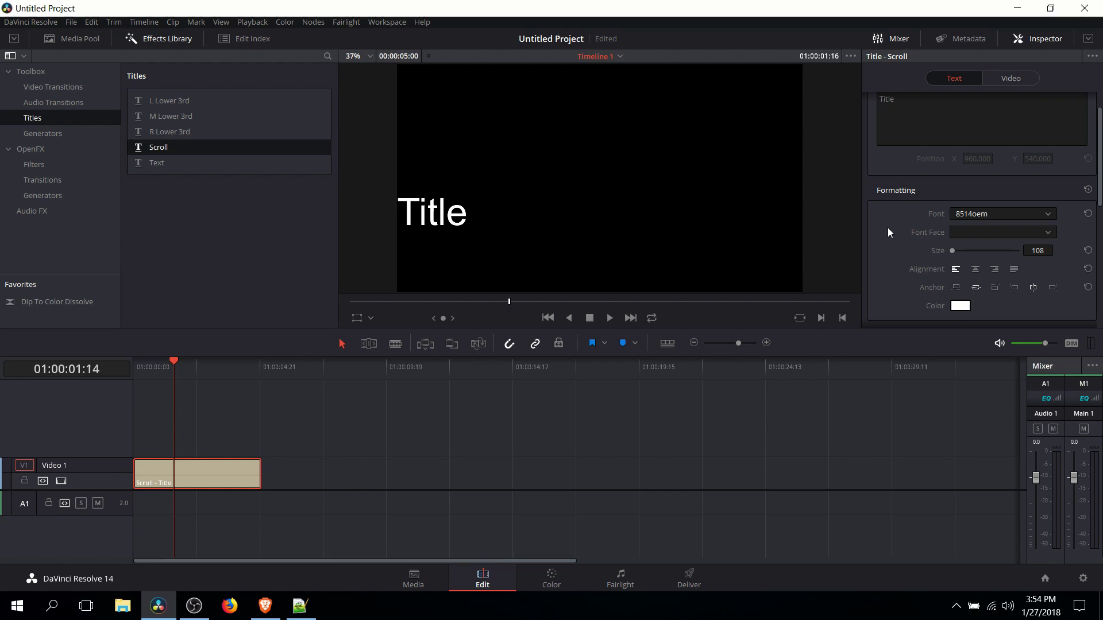
scroll(887, 228, "down", 1)
left_click(994, 235)
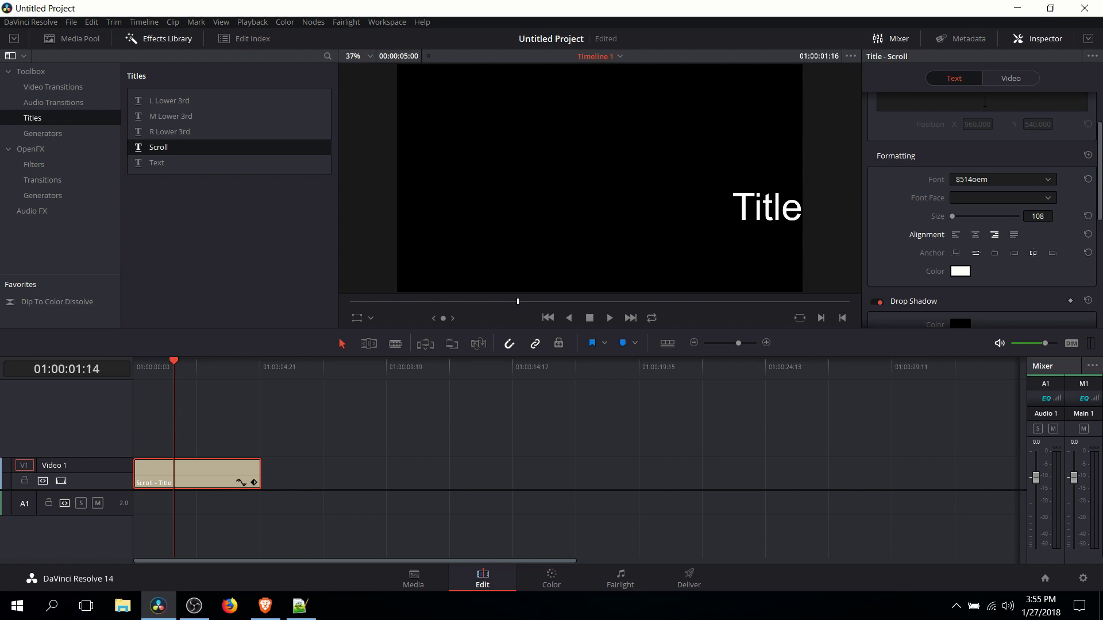
left_click(1012, 79)
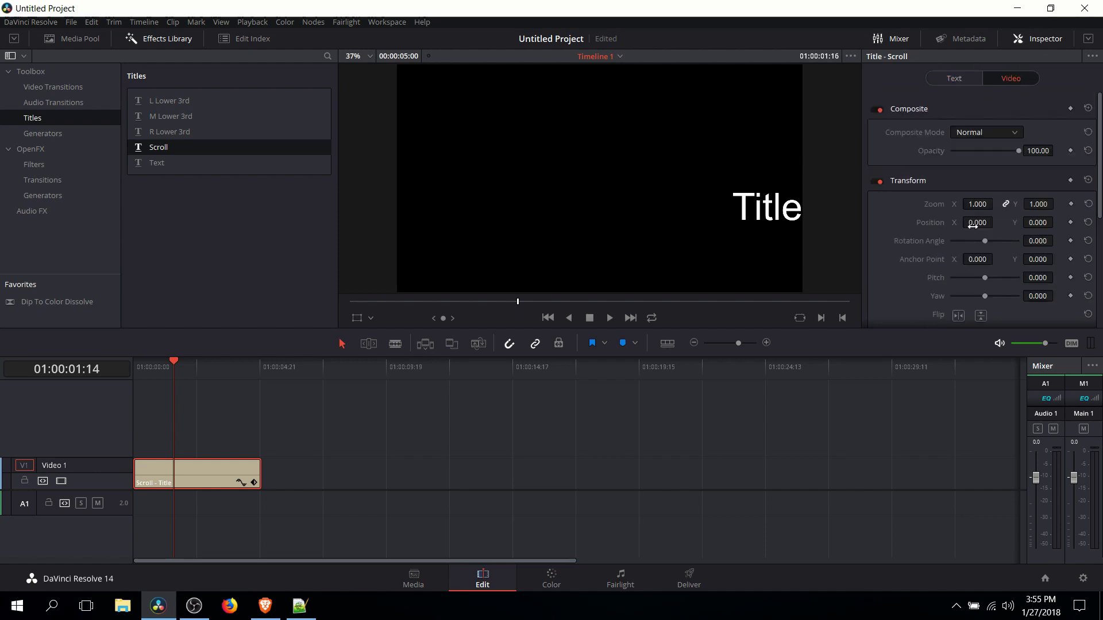
mouse_move(972, 226)
left_mouse_down()
mouse_move(996, 222)
mouse_move(986, 223)
left_mouse_up()
Set the title's font to Bebas Neue at size 51.
left_click(947, 78)
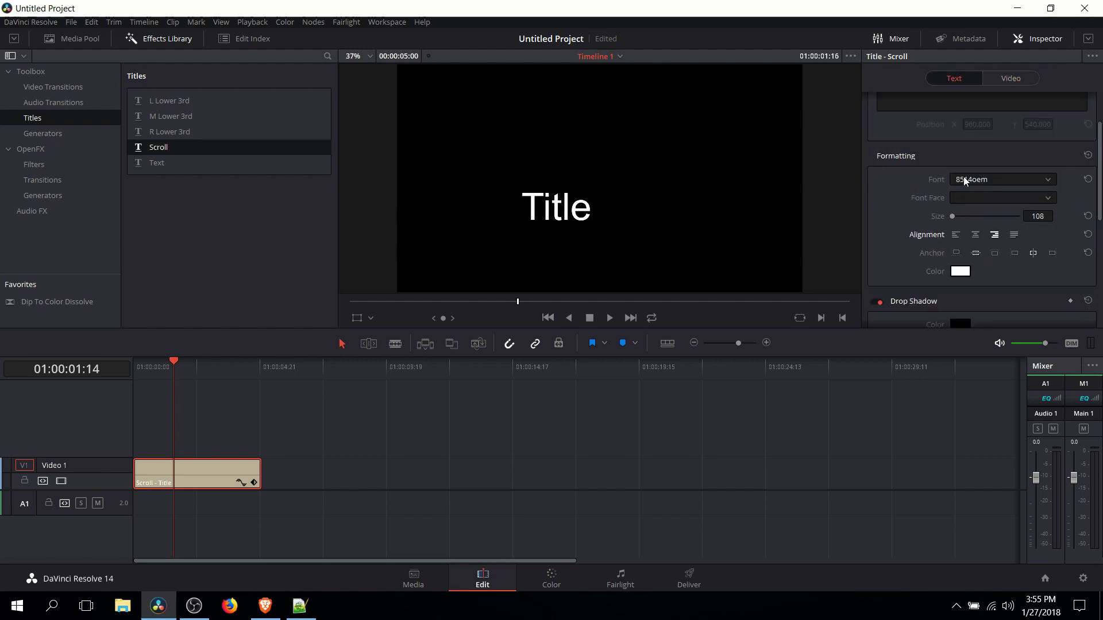
double_click(1037, 216)
type("44")
key("Return")
key("Up")
key("Up")
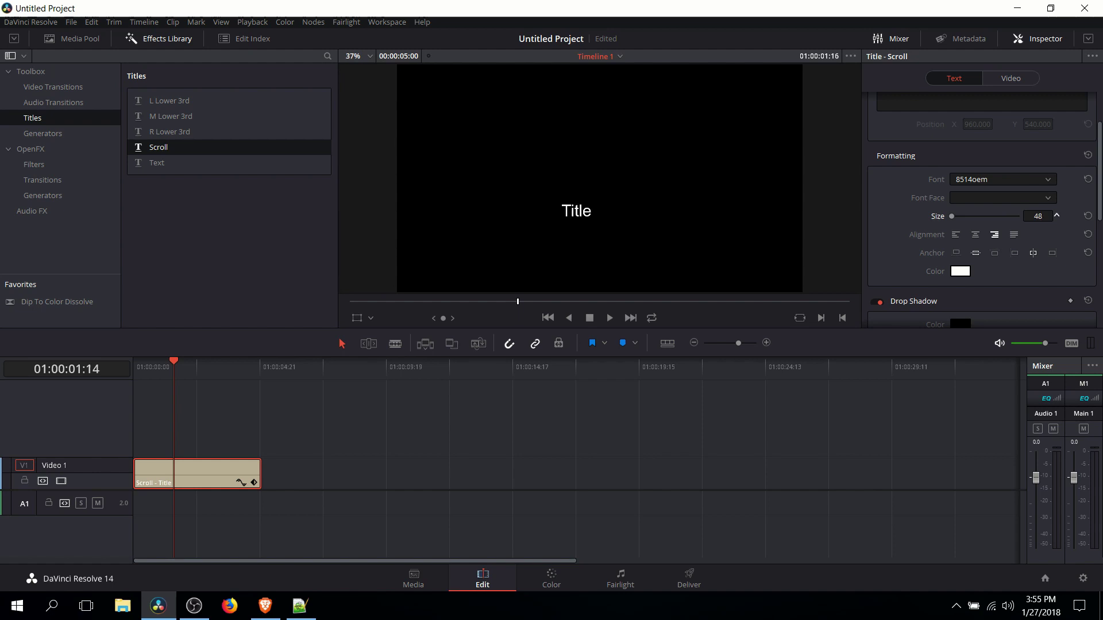
key("Up")
key("Up")
key("Up")
key("Up")
key("Up")
key("Up")
left_click(1038, 184)
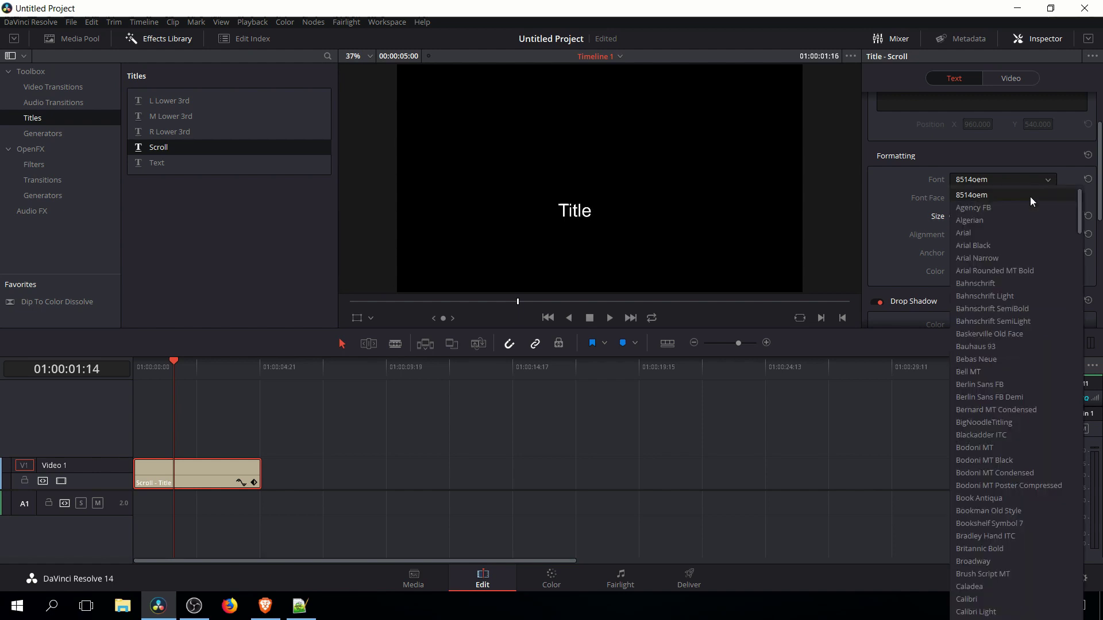
left_click(977, 335)
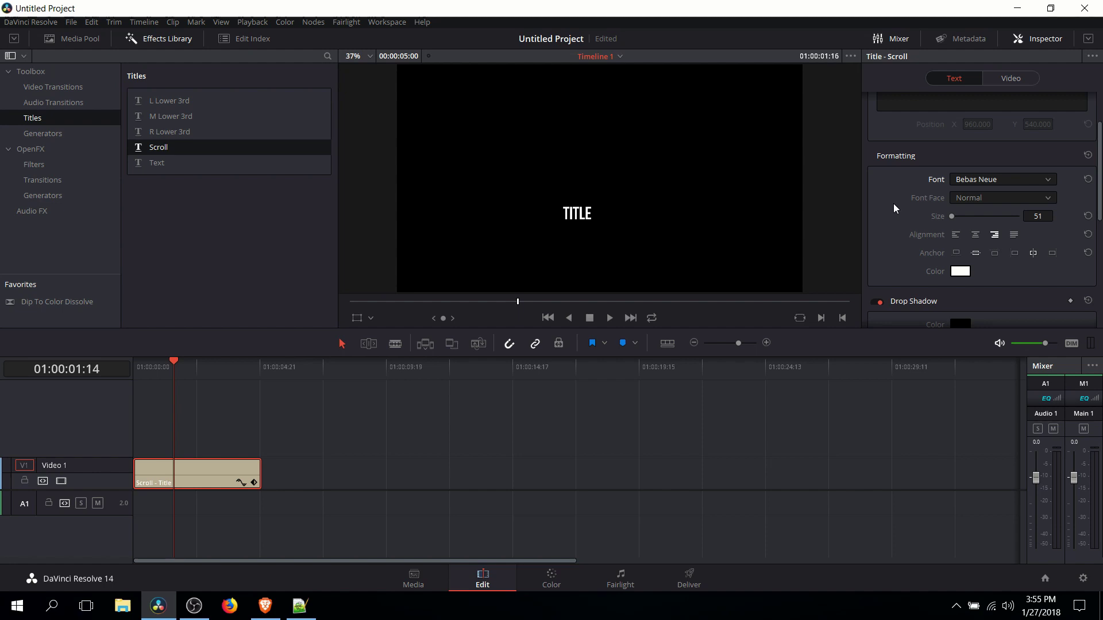
Replace the placeholder title text with 'K' and start a new line.
scroll(894, 203, "up", 2)
left_click(926, 143)
key("ctrl+a")
key("BackSpace")
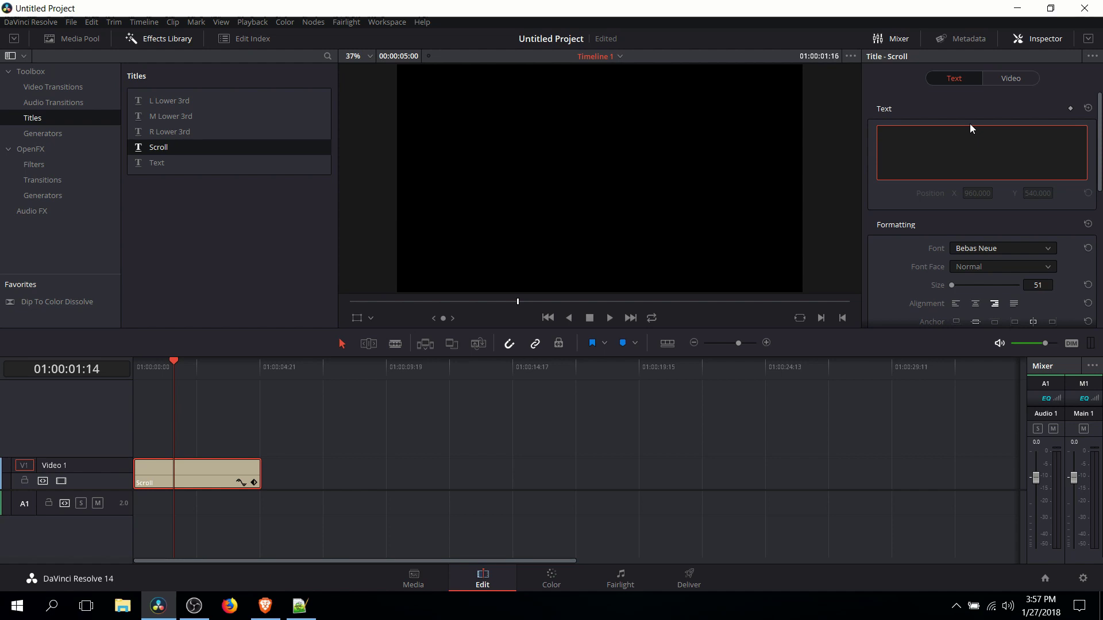
type("'K'")
key("Return")
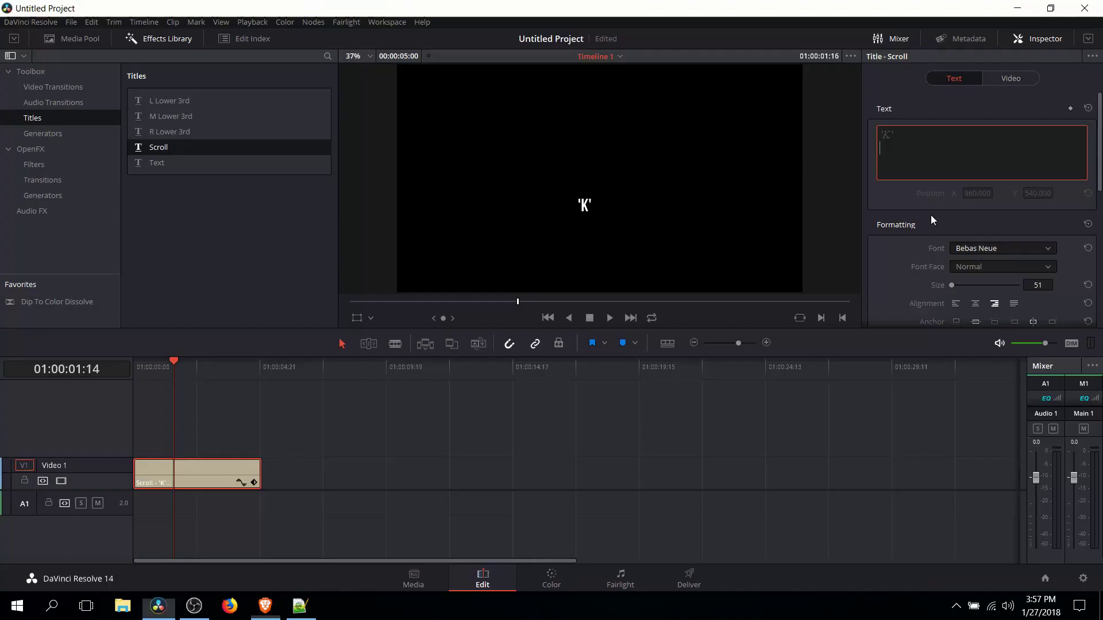
Add 'Rick Decard' as the next character name on its own line.
type("Rick Decard")
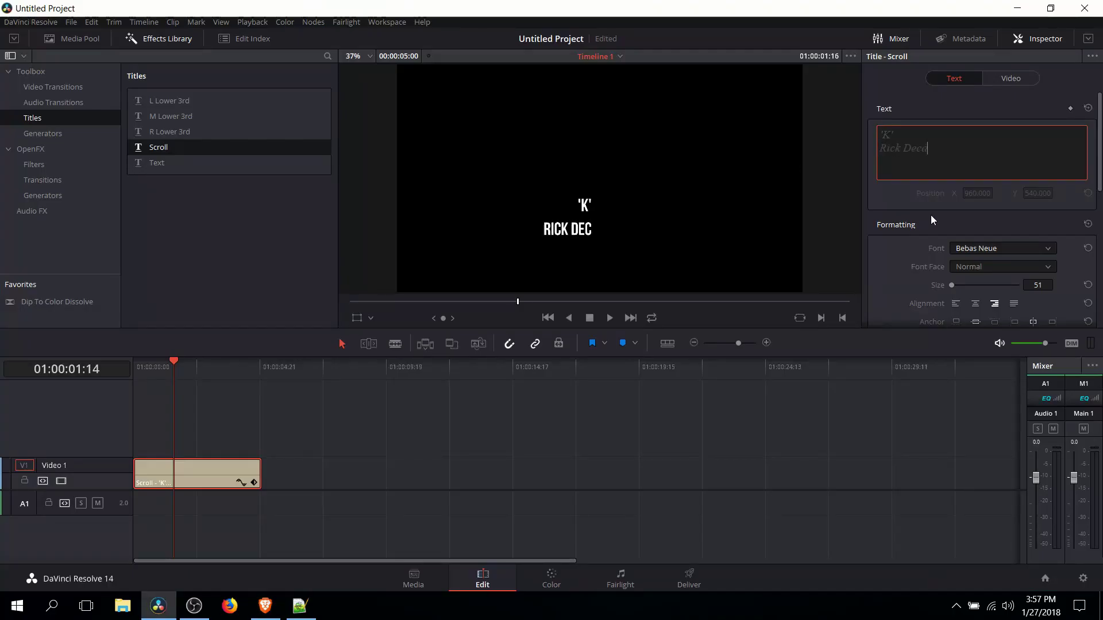
key("Return")
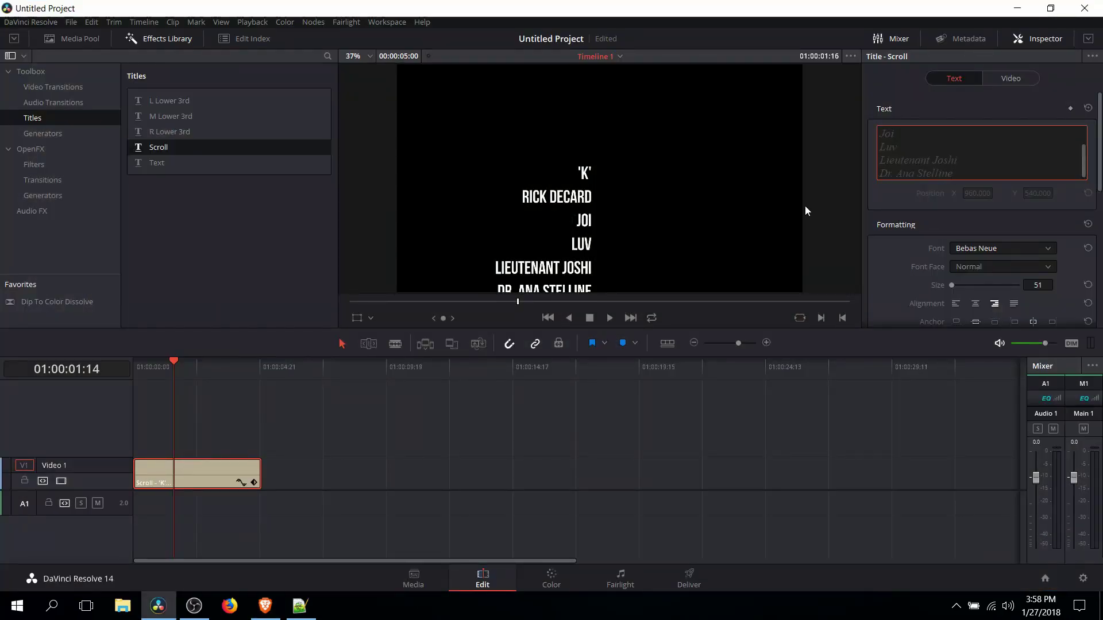
left_click(187, 402)
Add a Video 2 track and paste a copy of the Scroll clip after the first.
left_click(174, 464)
left_click(187, 374)
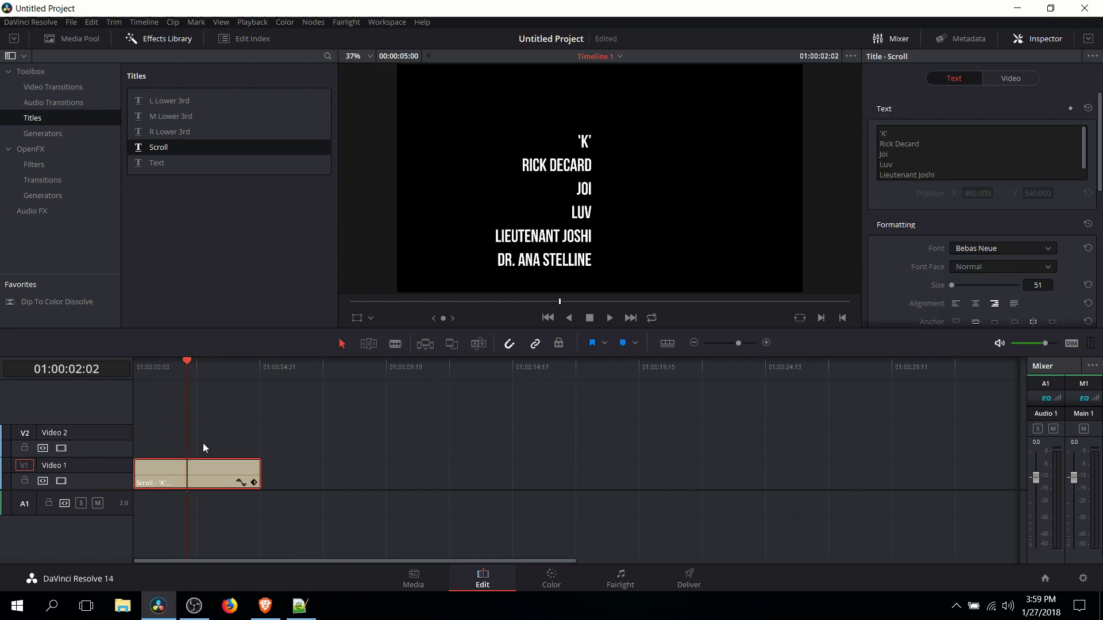
left_click(270, 371)
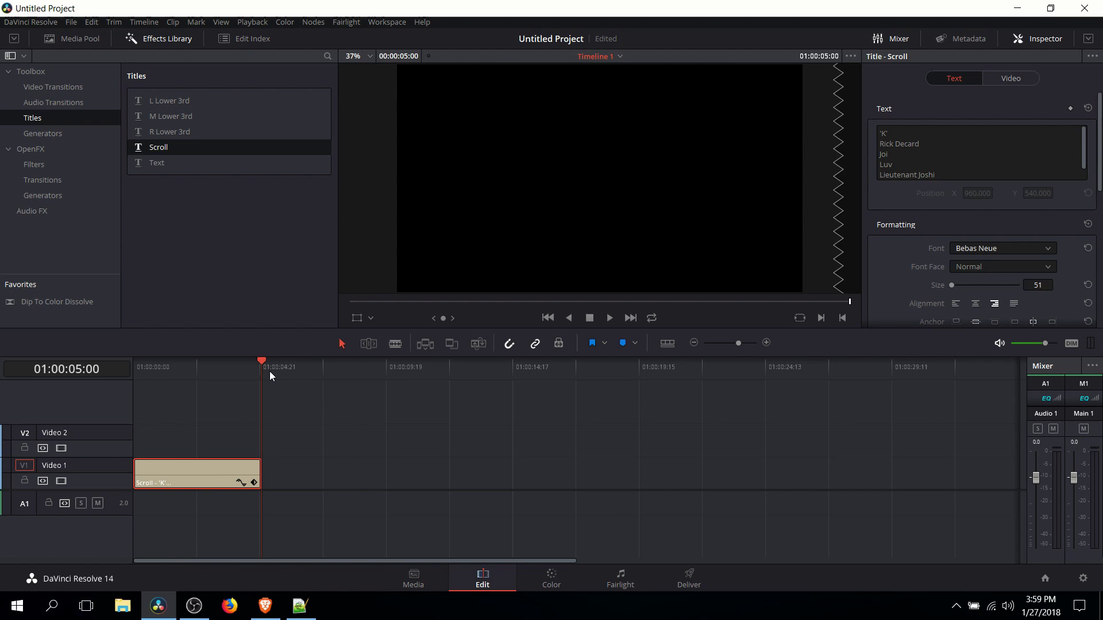
key("ctrl+v")
Replace the copy's text with the pasted actor list, Ryan Gosling through Carla Juri.
left_click(297, 471)
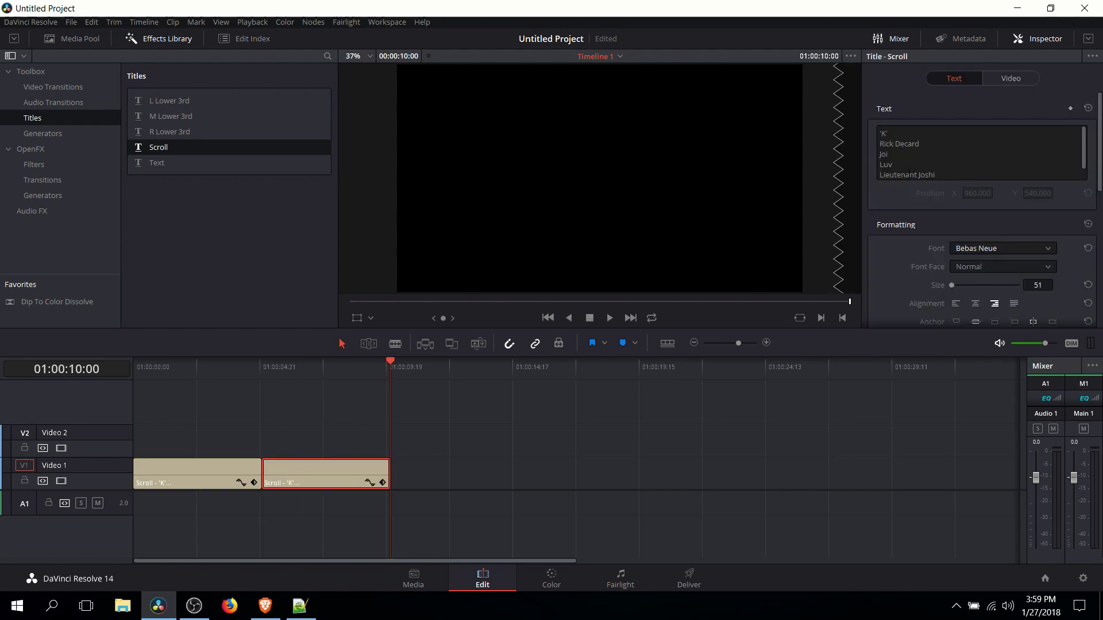
left_click(927, 174)
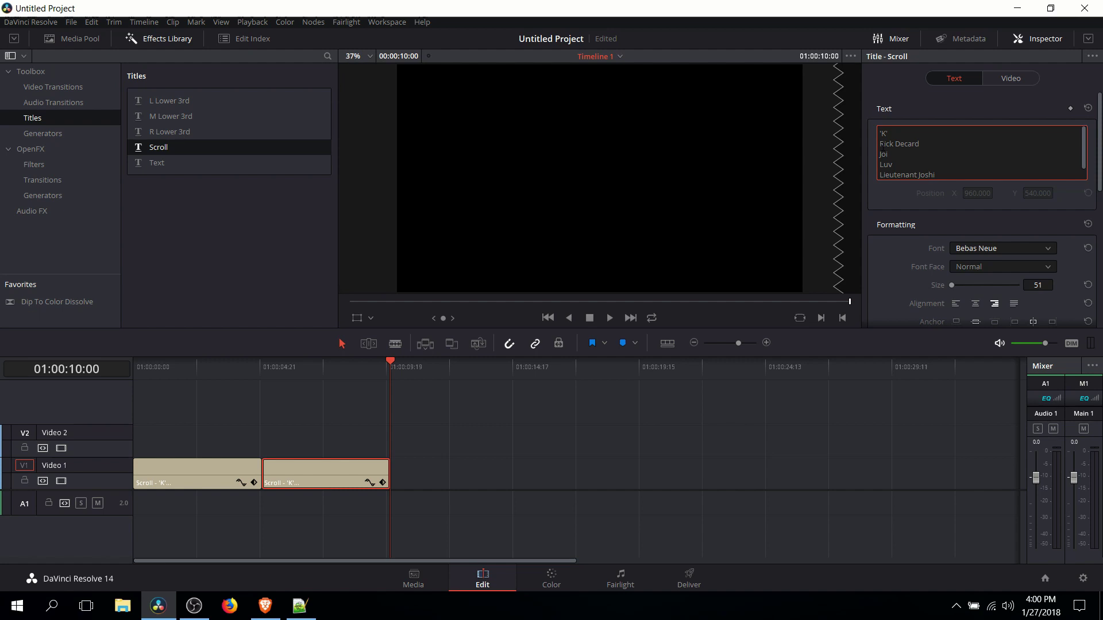
key("ctrl+a")
type("Ryan Gosling Harrison Ford Ana deArmas Sylvia Hoeks Robin Wright Carla Juri")
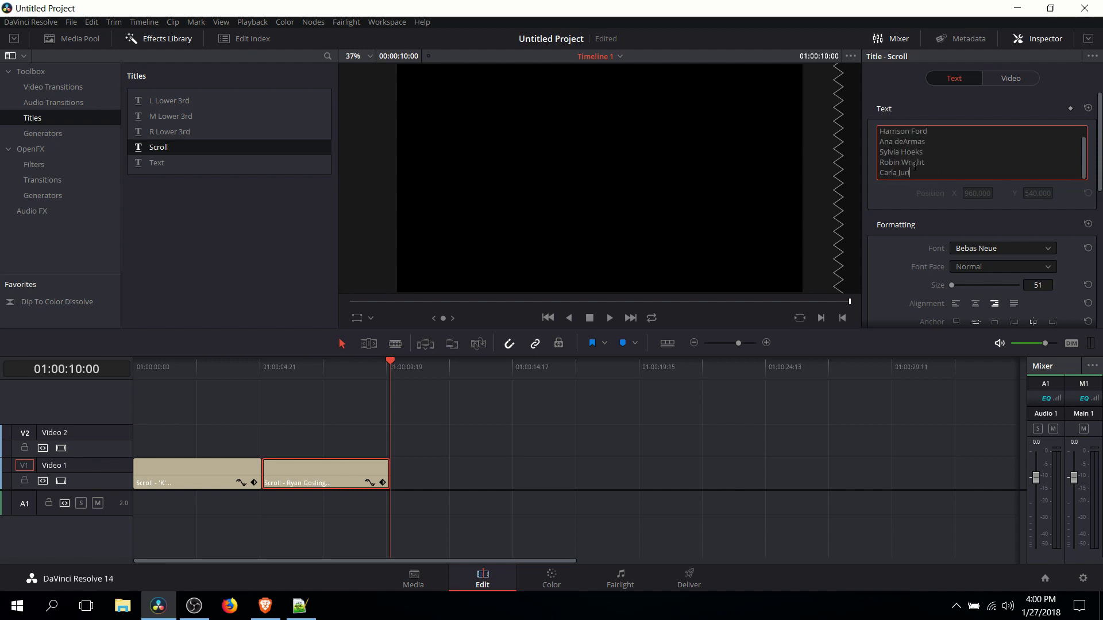
scroll(932, 160, "up", 1)
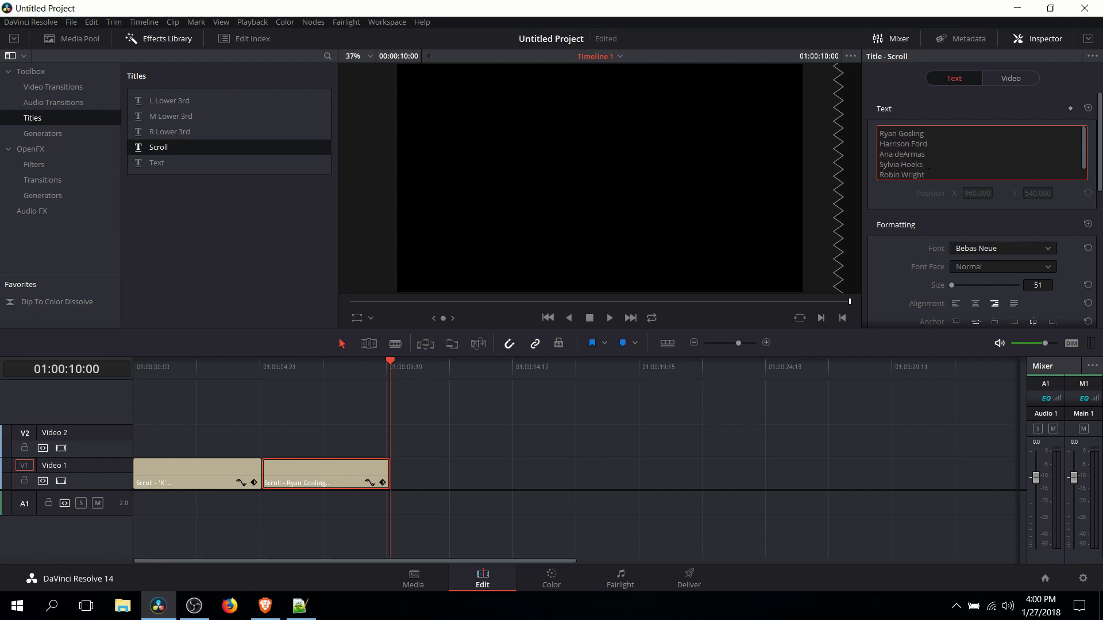
mouse_move(321, 369)
left_mouse_down()
mouse_move(287, 371)
mouse_move(305, 369)
left_mouse_up()
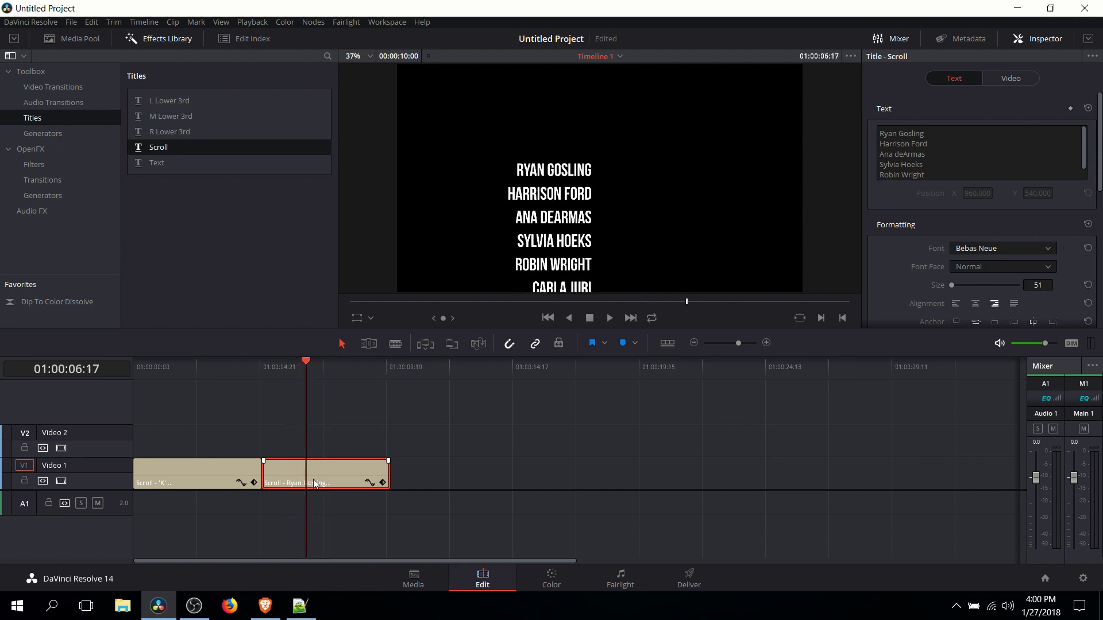
Move the actor-name clip up onto Video 2 above the character names.
left_click_drag(315, 484, 198, 444)
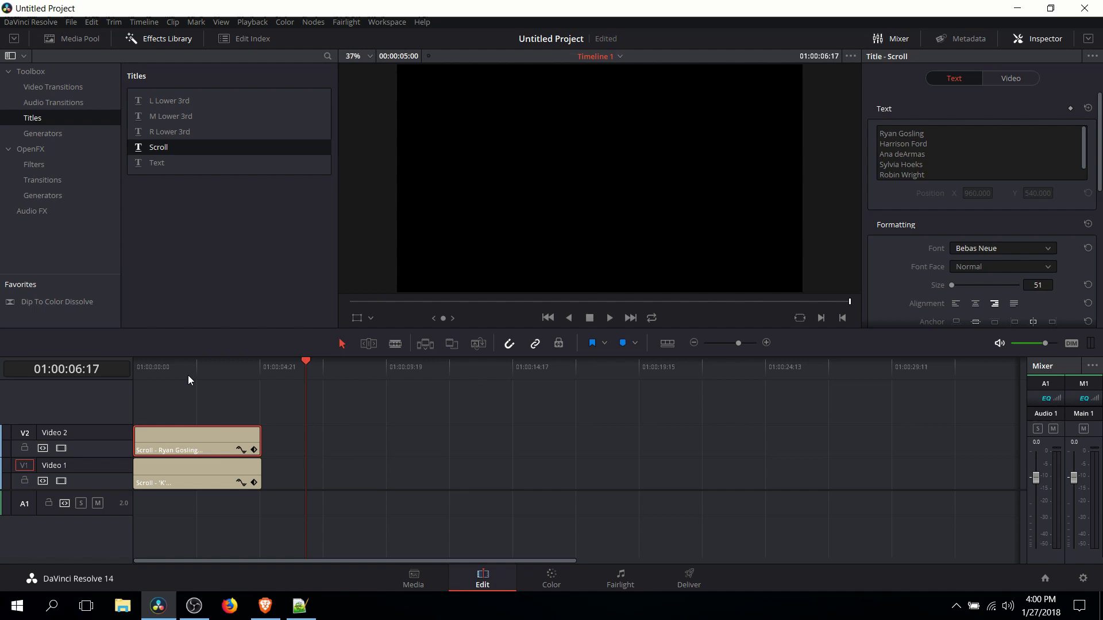
left_click(173, 367)
left_click_drag(173, 369, 191, 370)
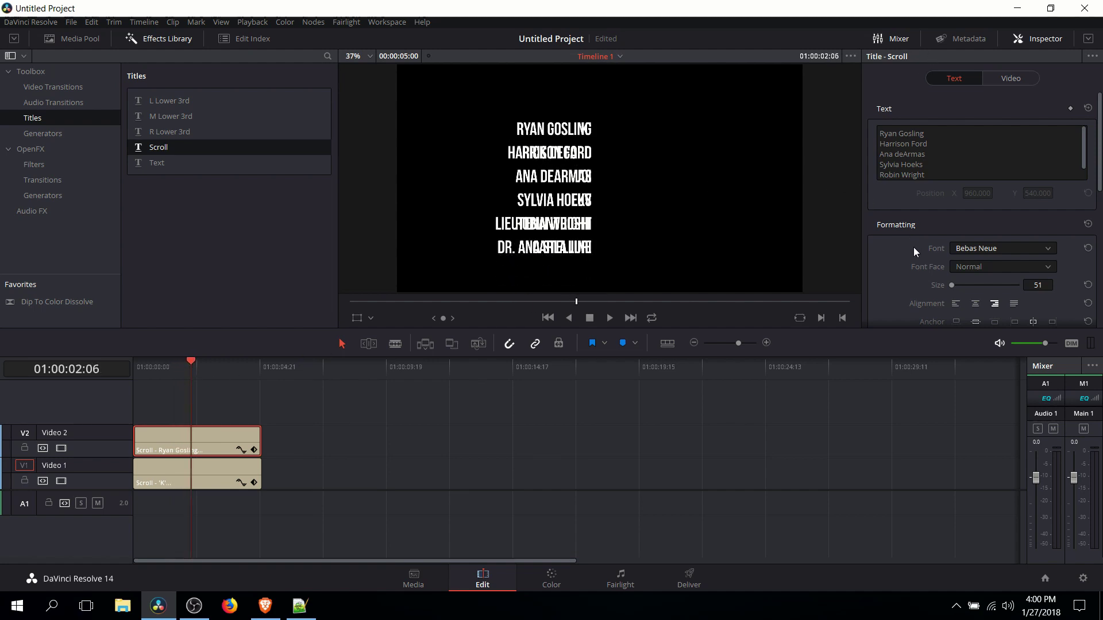
Left-align the cast names and set Position X to 364, then to about 981.
scroll(914, 247, "down", 1)
left_click(955, 270)
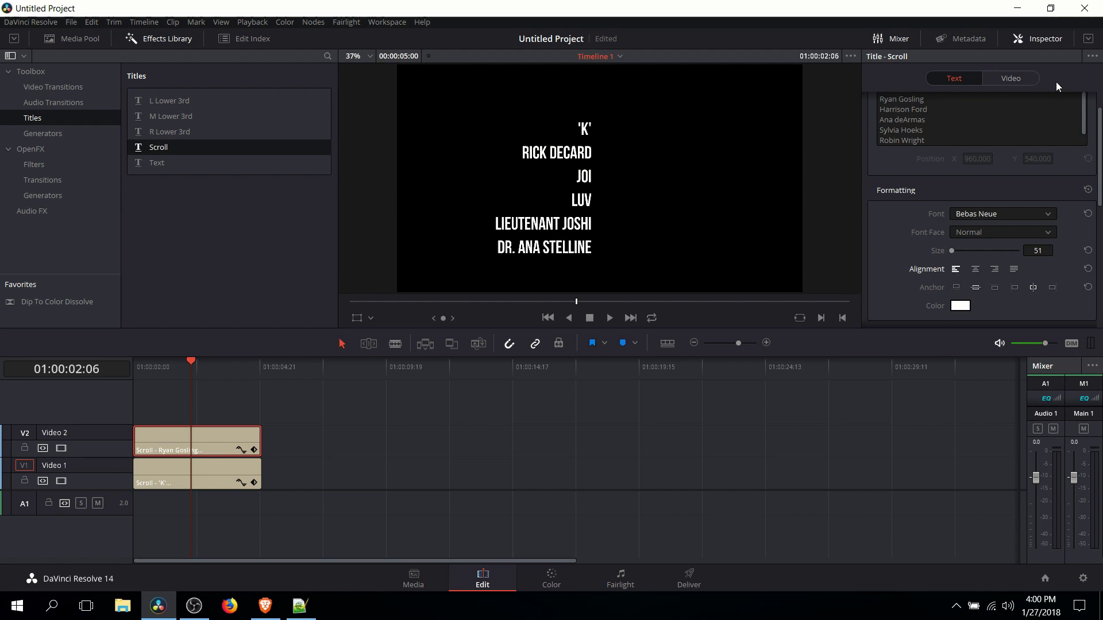
left_click(1011, 78)
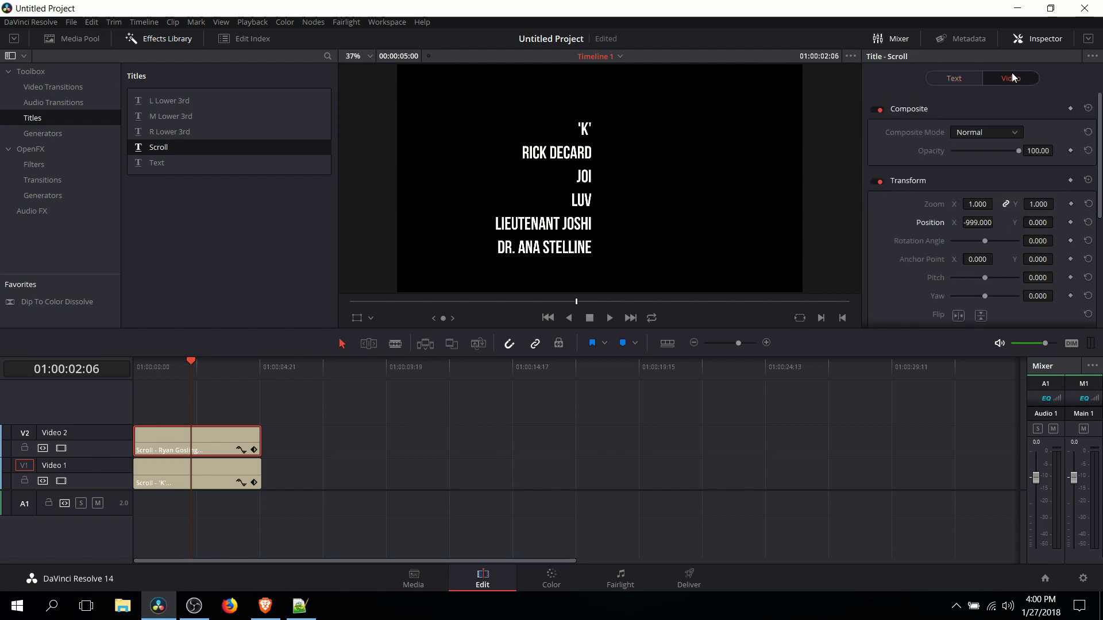
left_click(966, 223)
type("364")
key("Return")
left_click_drag(976, 222, 997, 222)
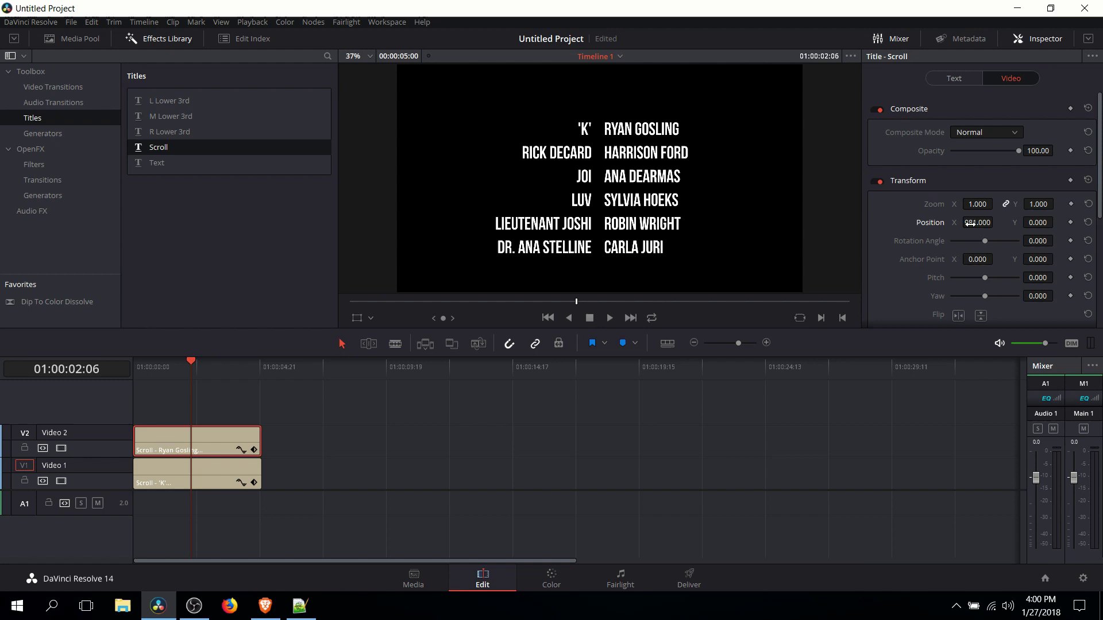
Set the cast names in italic Caladea and raise Position Y to 15 to align rows.
left_click(969, 81)
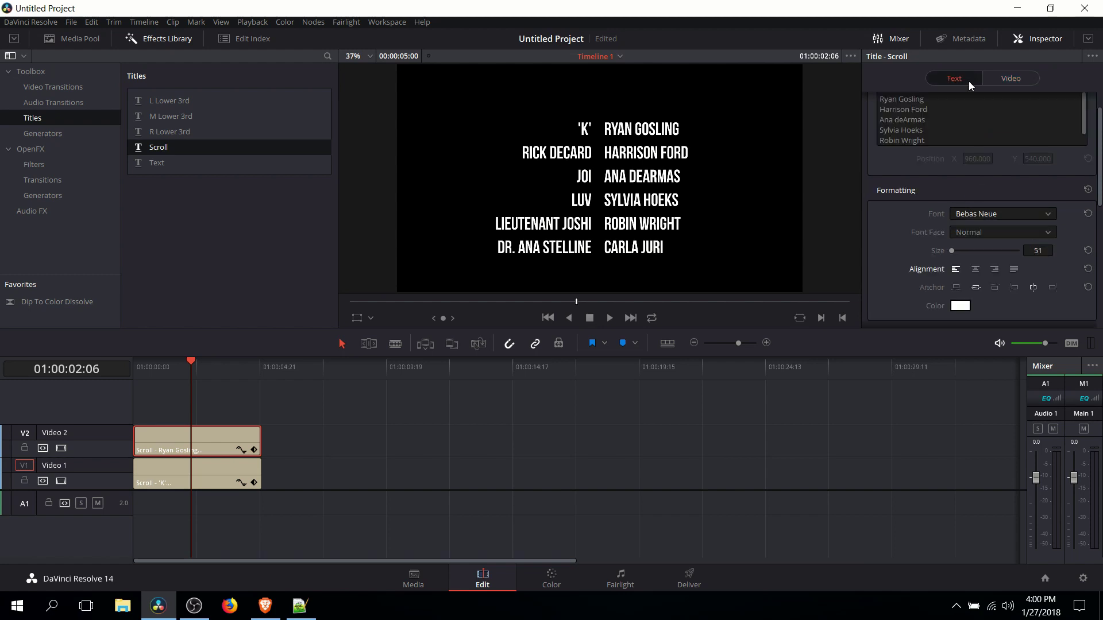
left_click(991, 209)
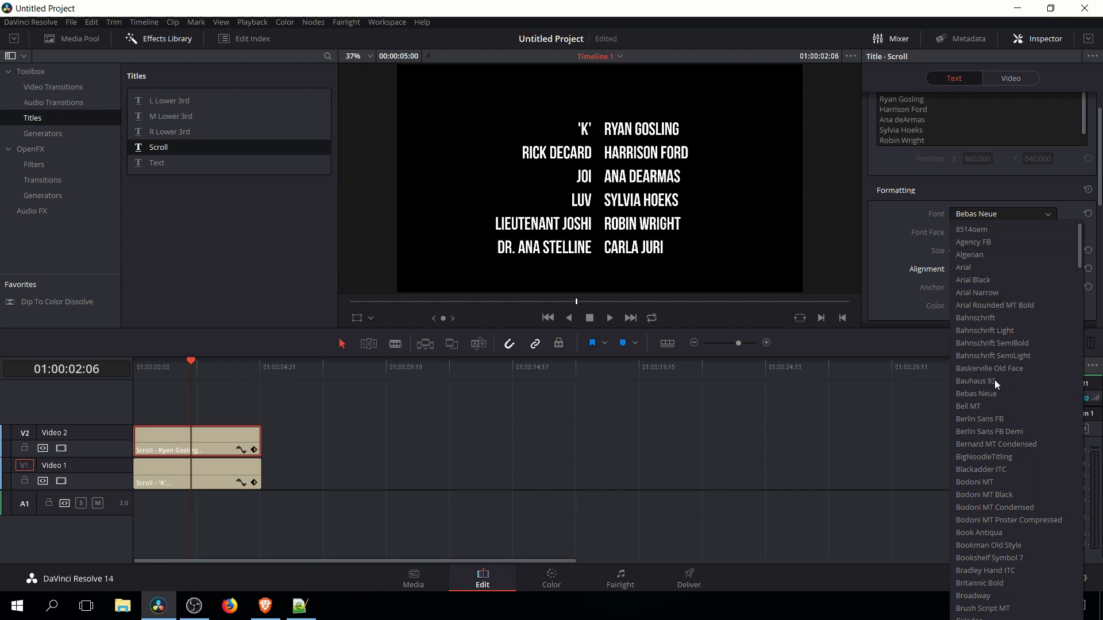
left_click(966, 212)
left_click(966, 212)
left_click(983, 481)
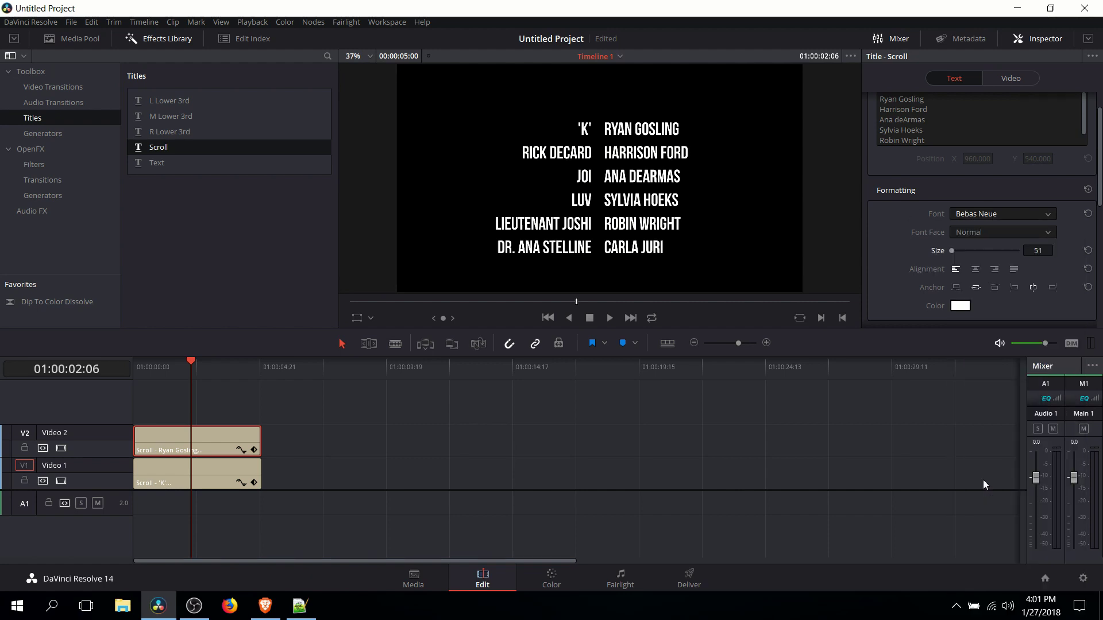
left_click(1014, 214)
scroll(987, 484, "down", 1)
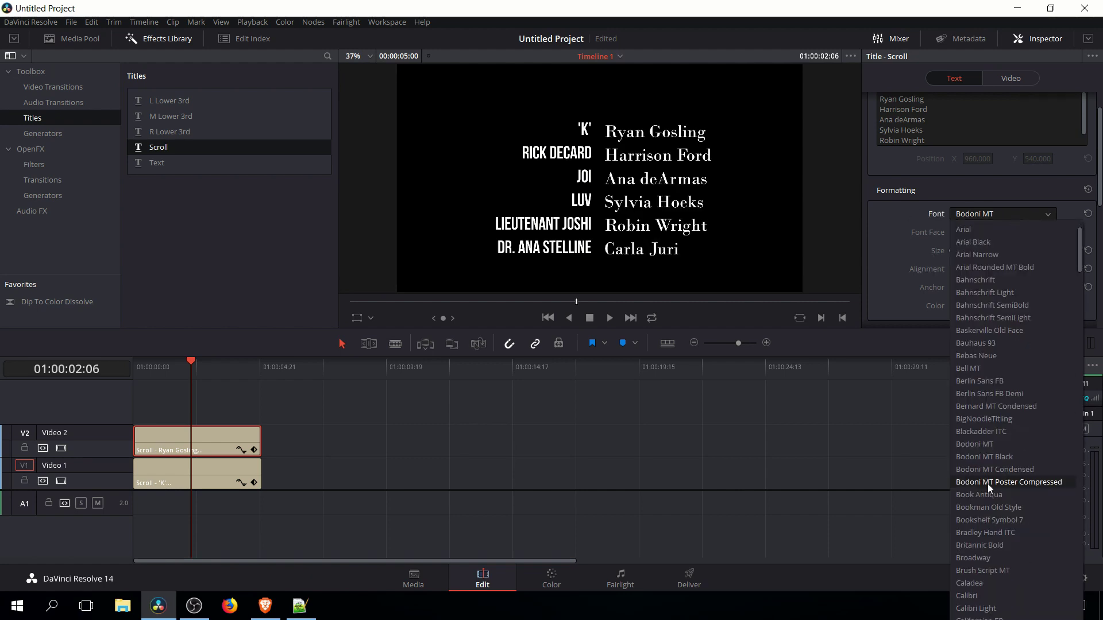
left_click(991, 582)
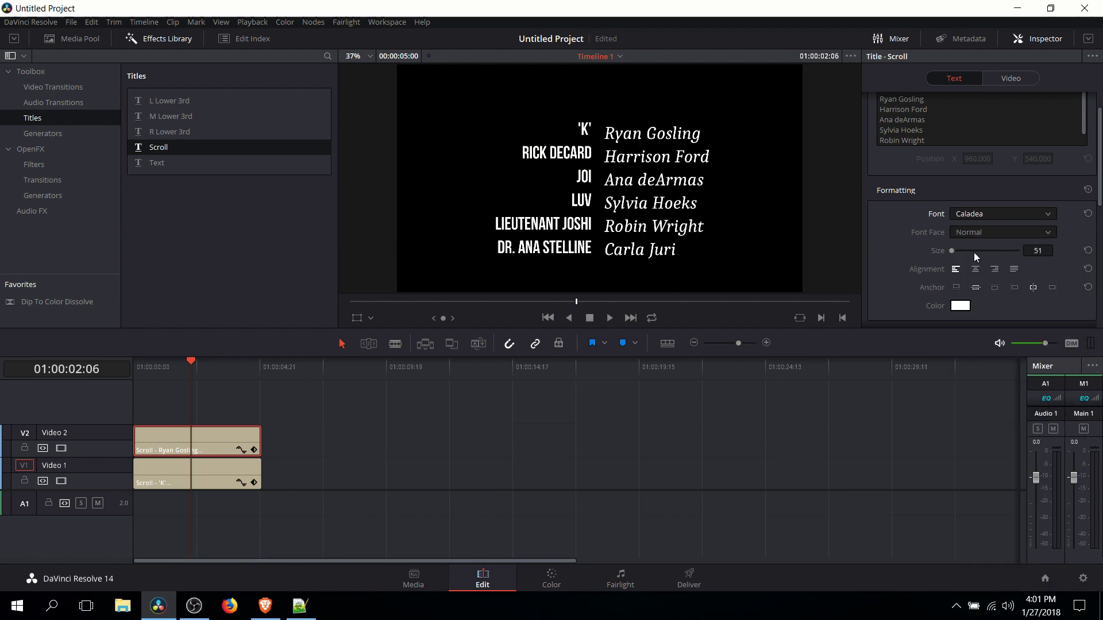
left_click(1011, 78)
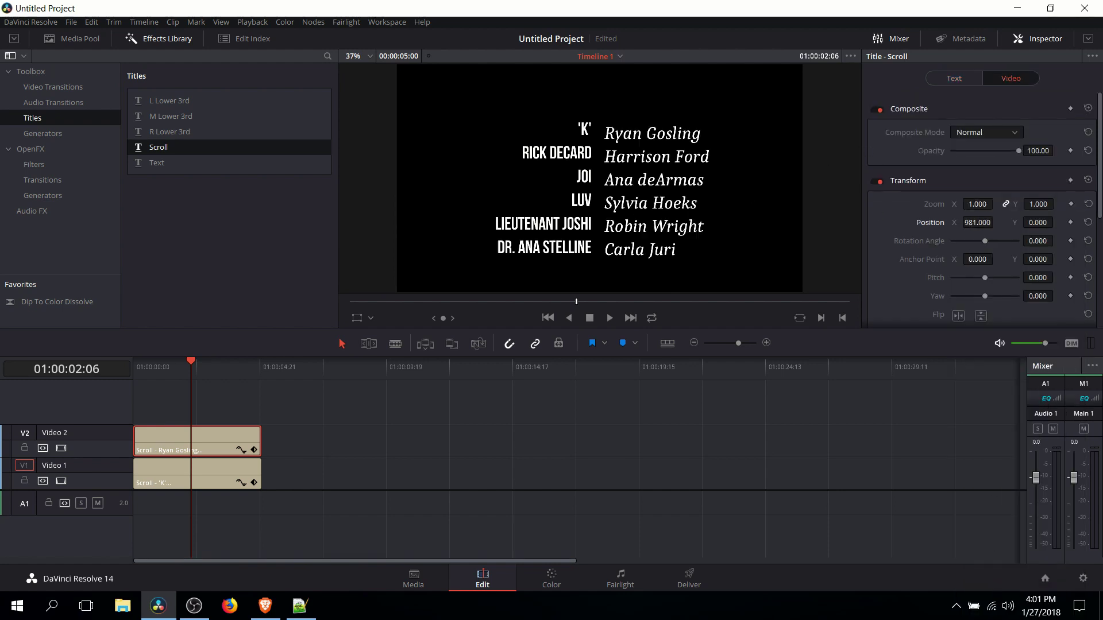
left_click_drag(1030, 222, 1057, 222)
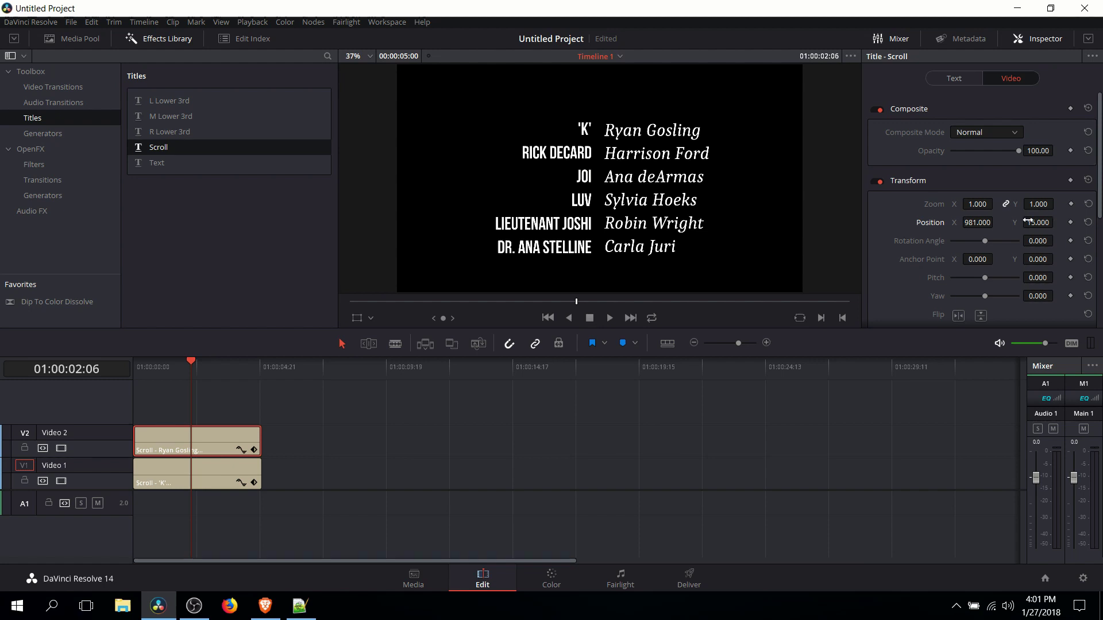
Play the credits from the start to check the scroll.
left_click_drag(177, 359, 131, 376)
key("space")
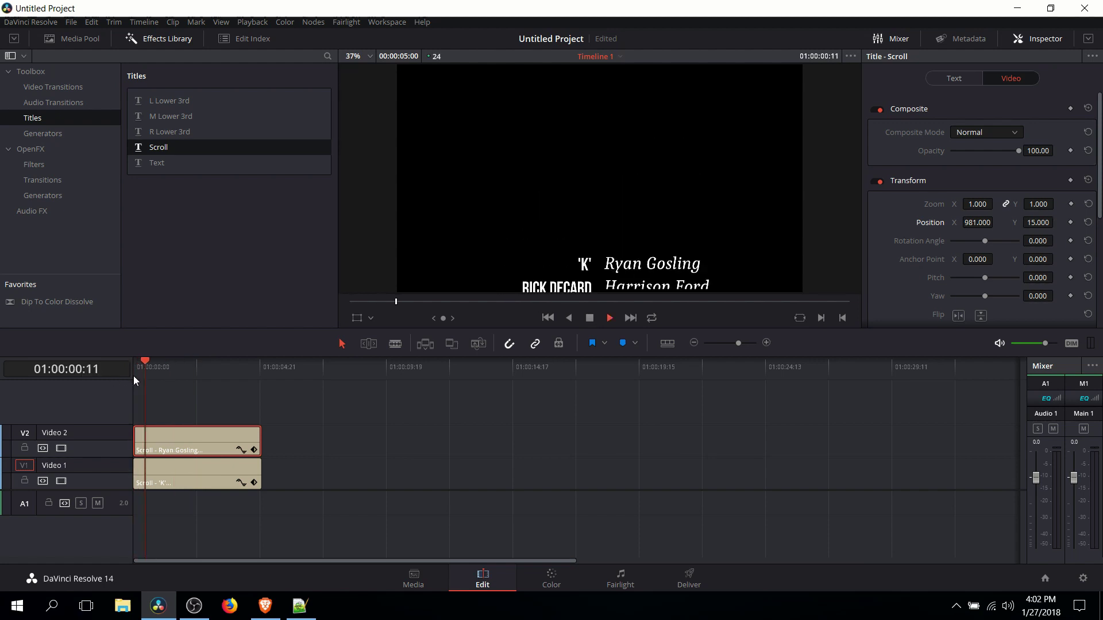
key("space")
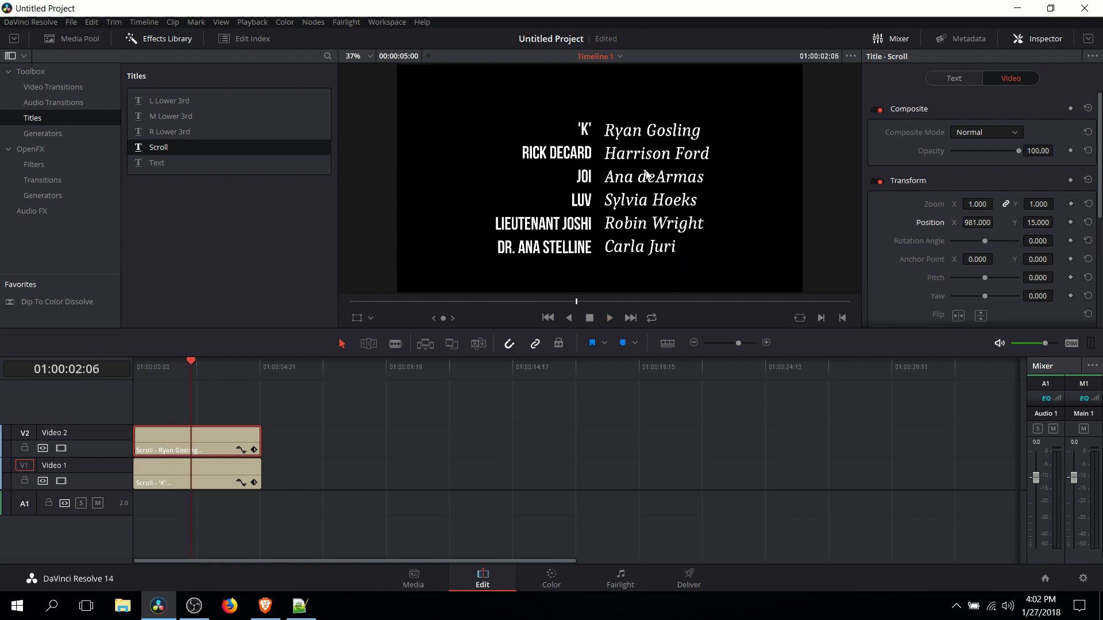
Shift both credit clips about a second later and add a short Scroll clip on Video 3.
left_click_drag(265, 422, 203, 481)
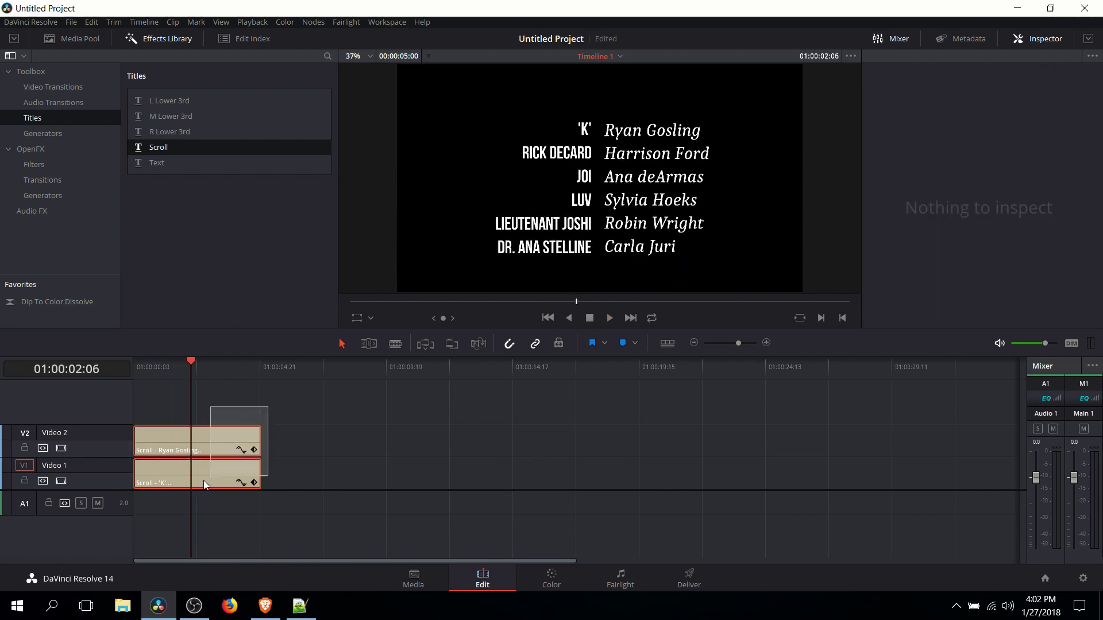
left_click_drag(212, 442, 243, 441)
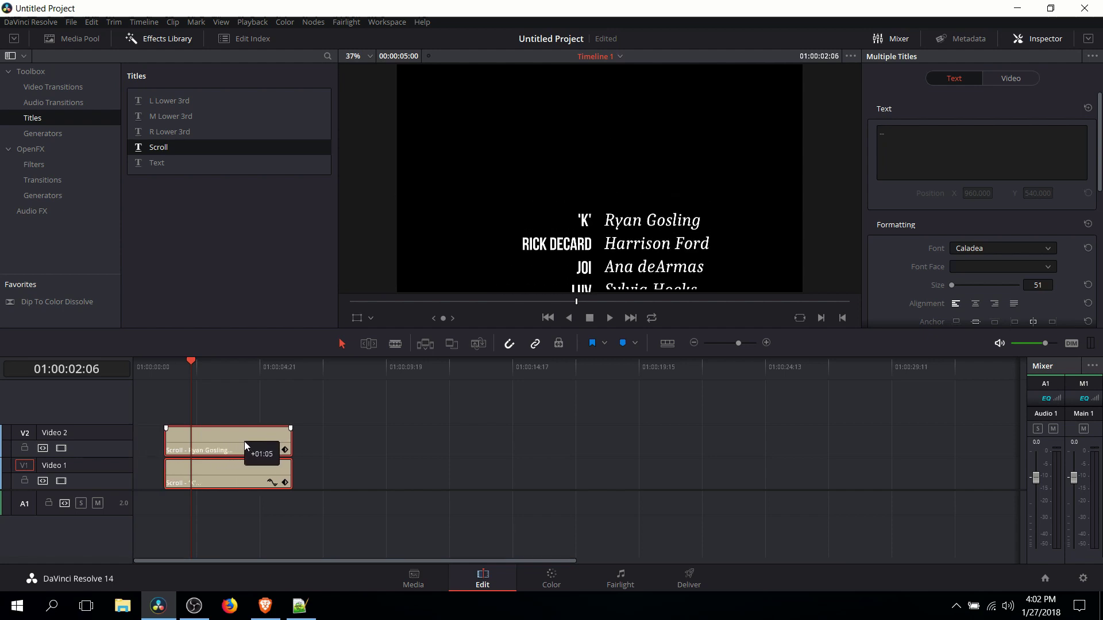
left_click_drag(183, 366, 131, 367)
left_click_drag(155, 147, 132, 406)
left_click_drag(260, 409, 190, 409)
Replace the Video 3 title's text with 'Blade Runner 2049'.
left_click(163, 368)
left_click(159, 407)
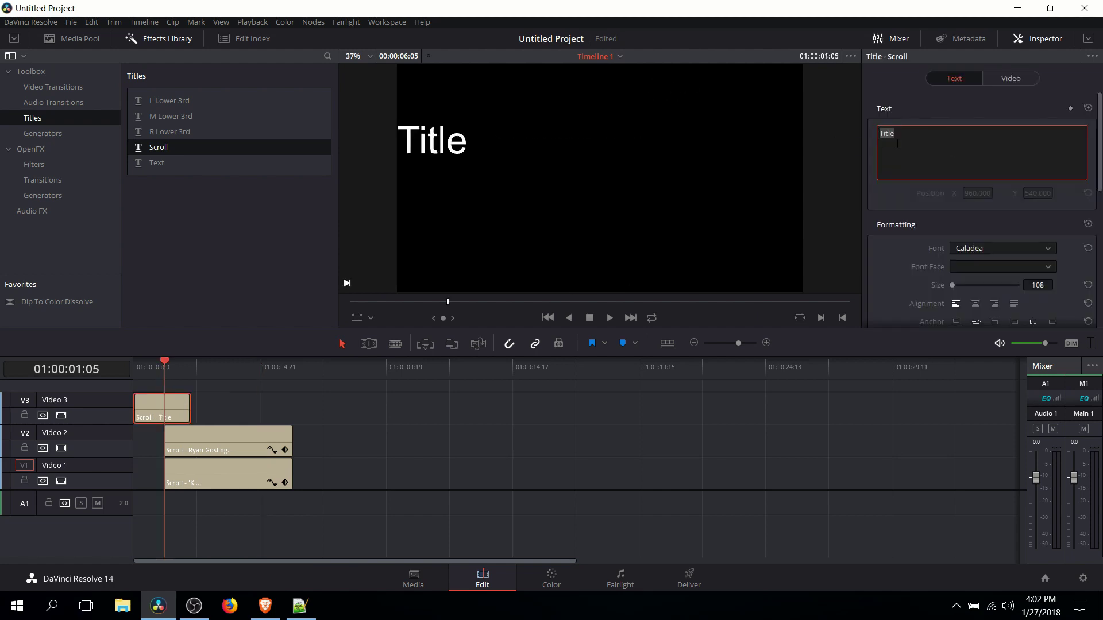
type("Blade Runne")
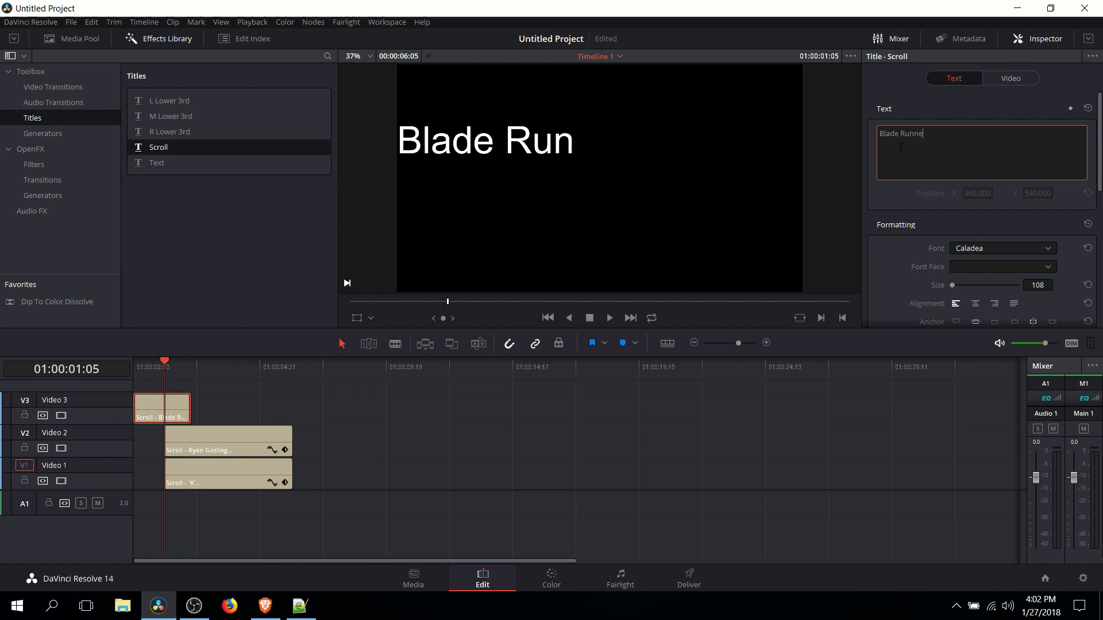
type("r 2019")
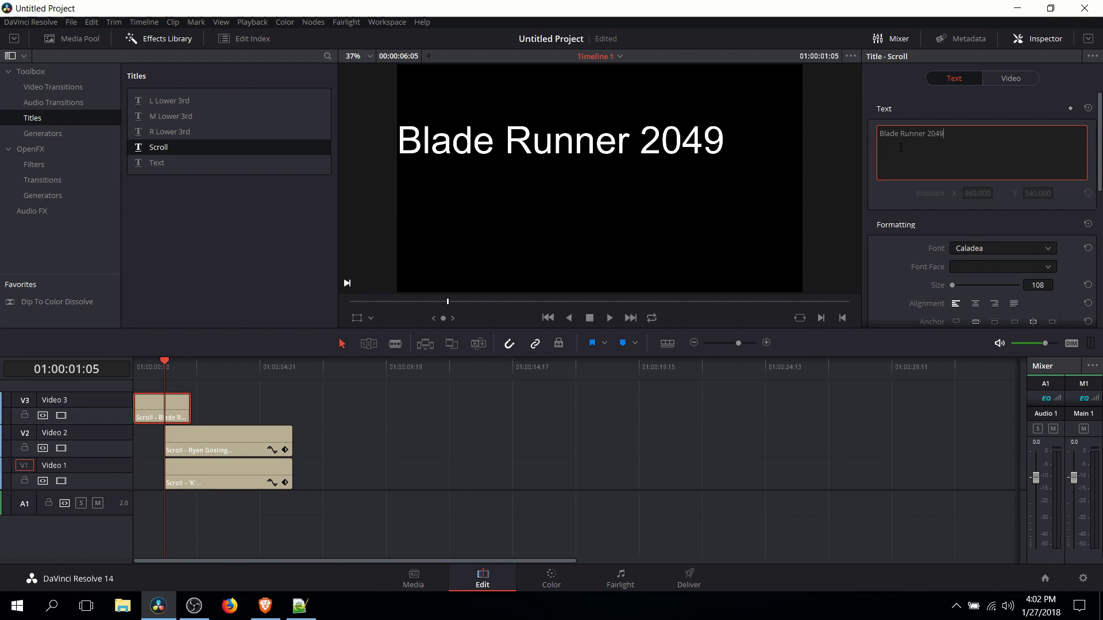
Centre the title, set size 87 and MV Boli font, and add a 'Cast' line.
left_click(975, 304)
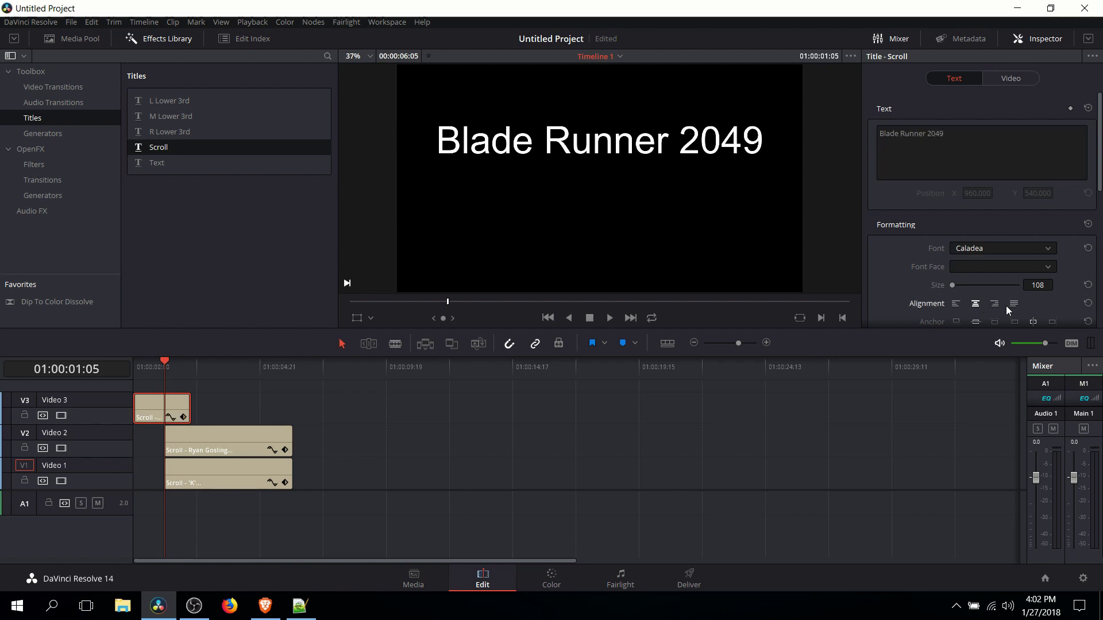
left_click_drag(1037, 285, 1079, 499)
left_click(1046, 249)
left_click(988, 574)
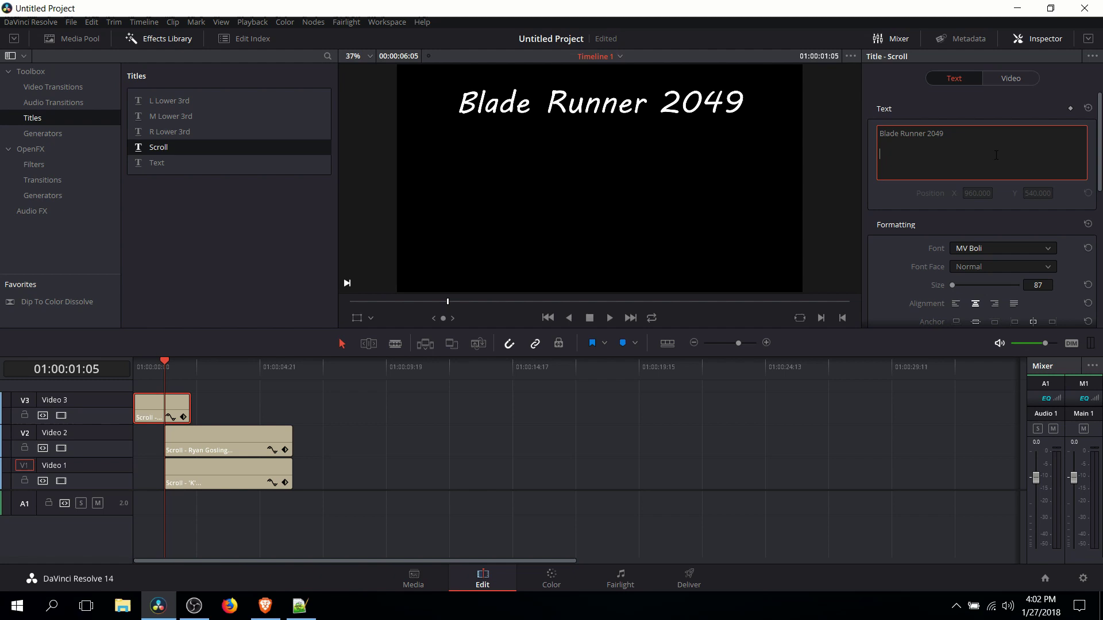
type("Cast")
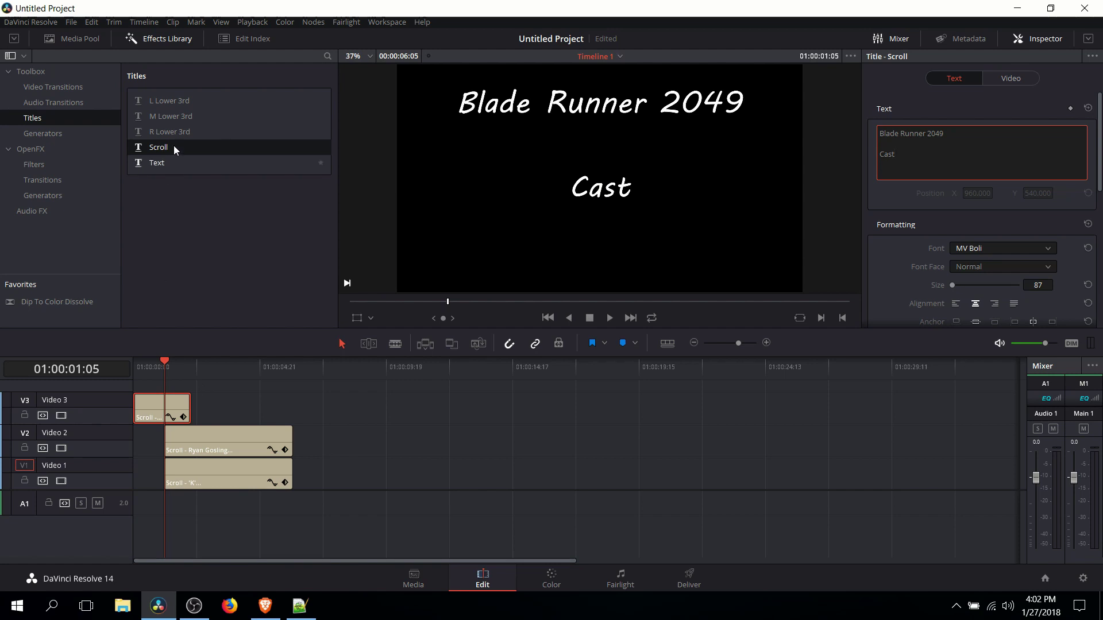
Add a short Scroll clip on Video 4 and delete the Cast line from the main title.
left_click_drag(176, 150, 167, 402)
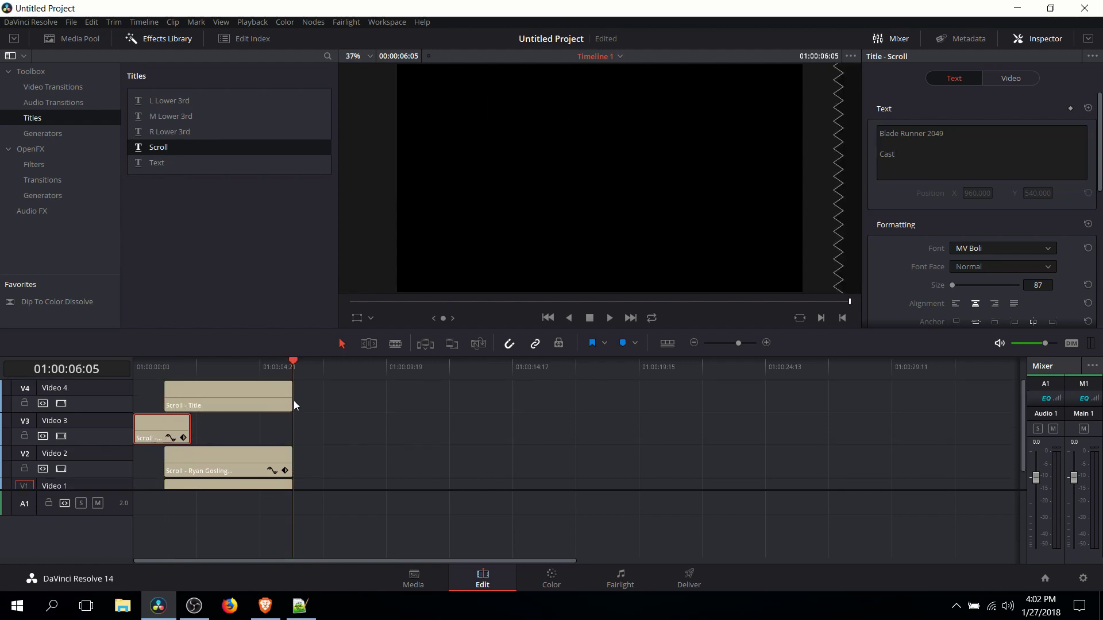
left_click_drag(294, 406, 182, 412)
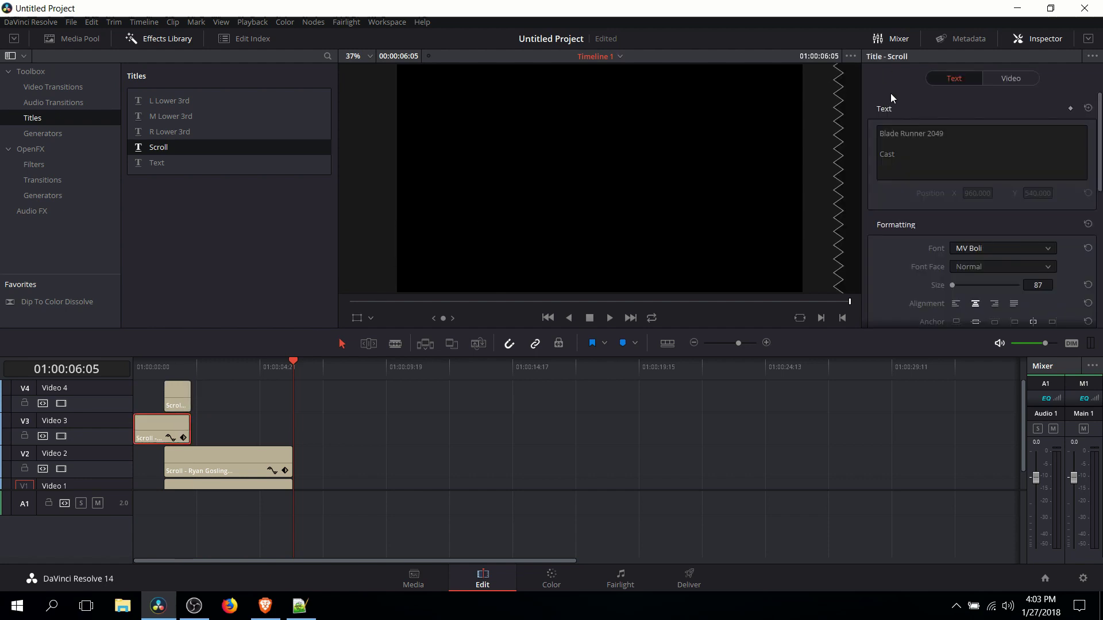
left_click_drag(895, 154, 887, 154)
key("BackSpace")
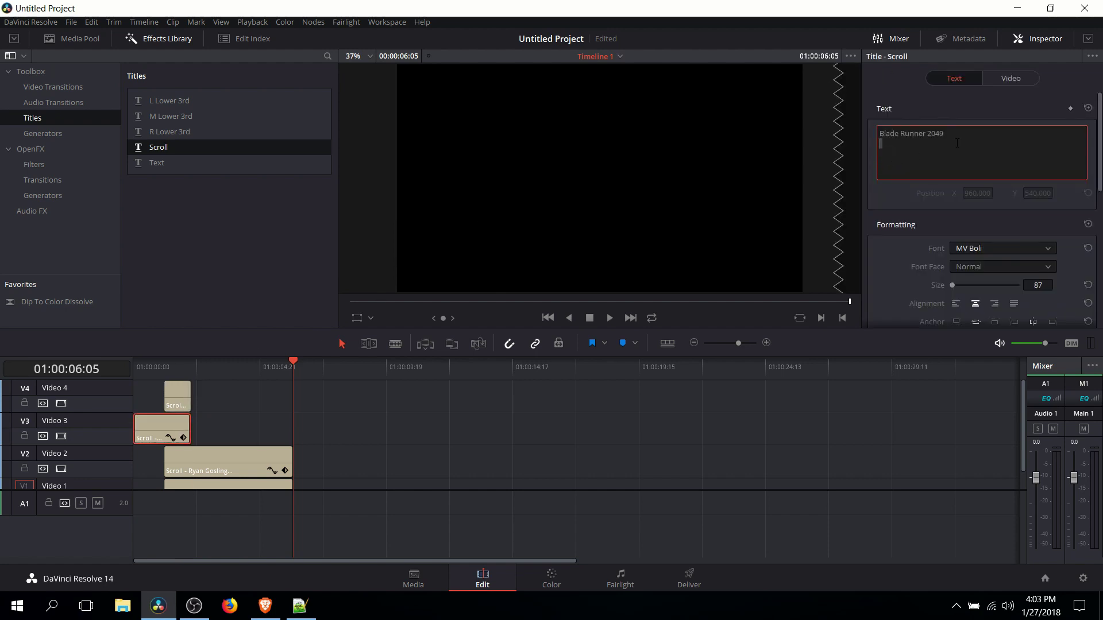
Make the Video 4 title read 'Cast' and play back the titles from the start.
left_click(170, 388)
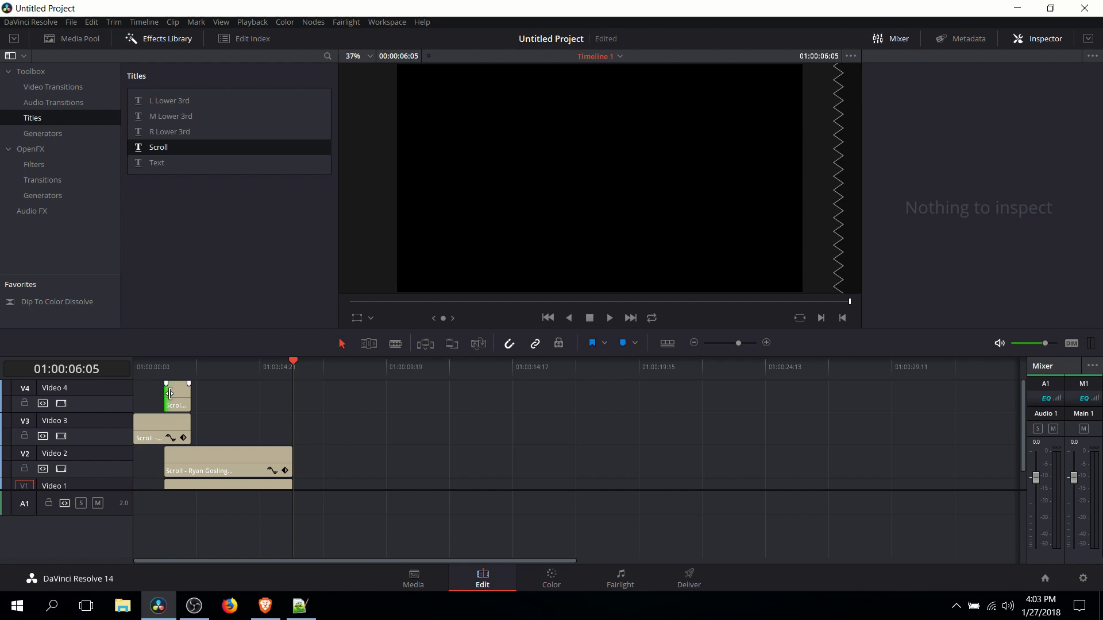
key("ctrl+a")
type("Cast")
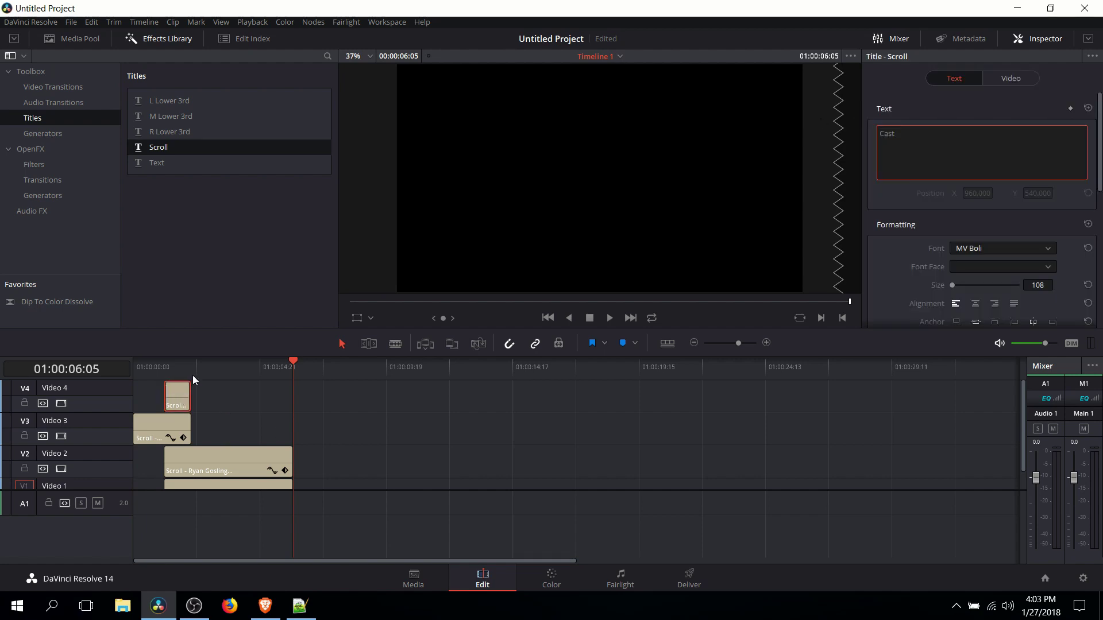
left_click_drag(165, 367, 147, 370)
key("space")
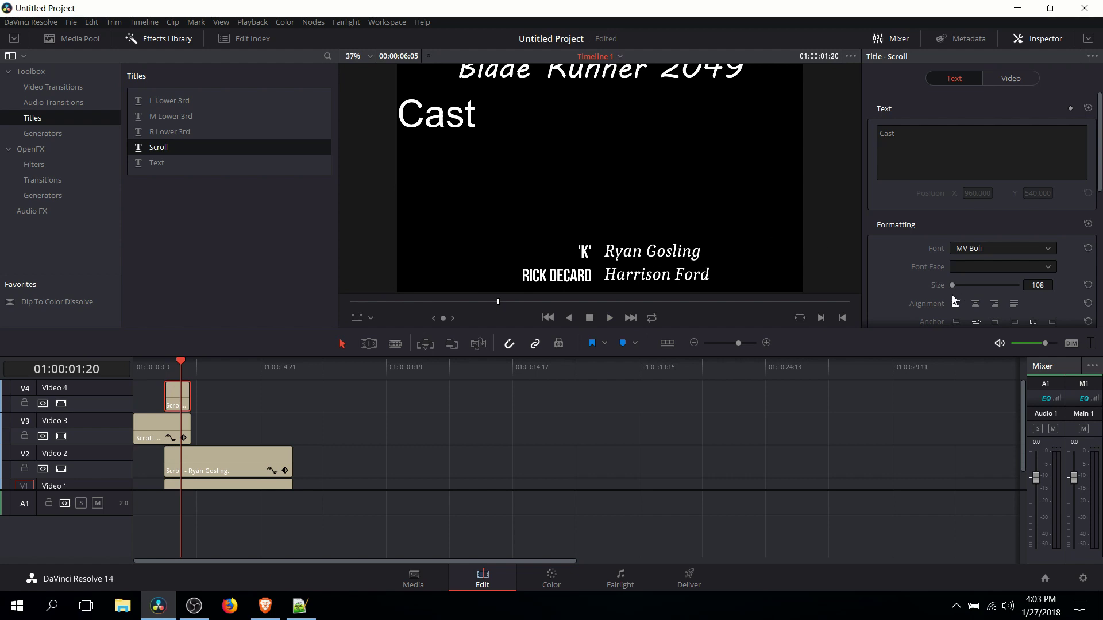
Centre the Cast heading and stretch its clip back to the timeline start.
left_click(974, 303)
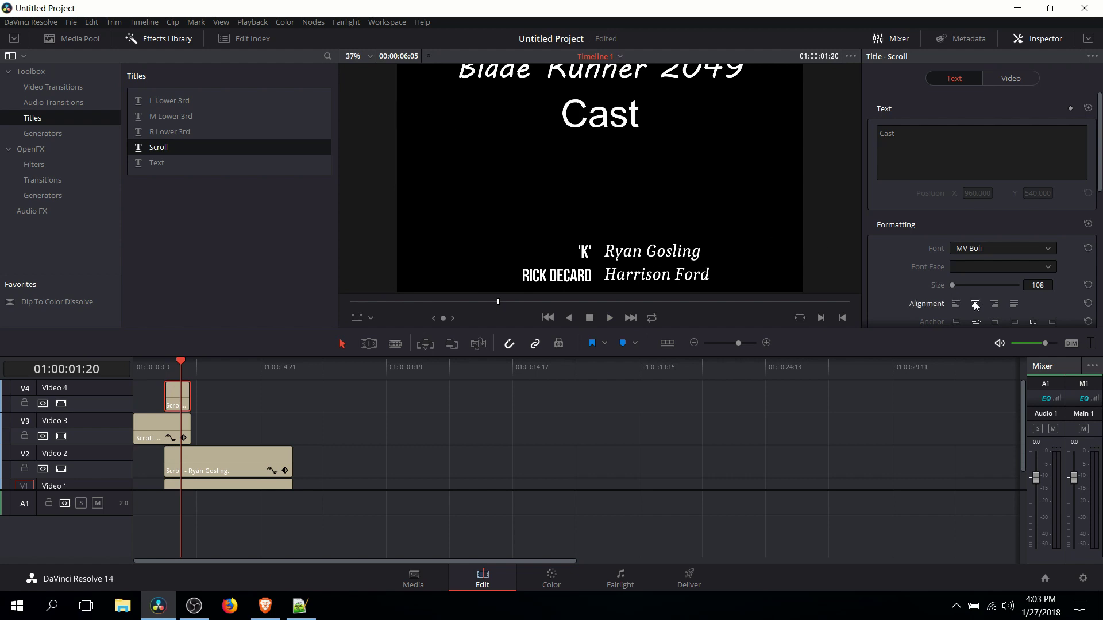
left_click(194, 397)
left_click_drag(190, 392, 164, 384)
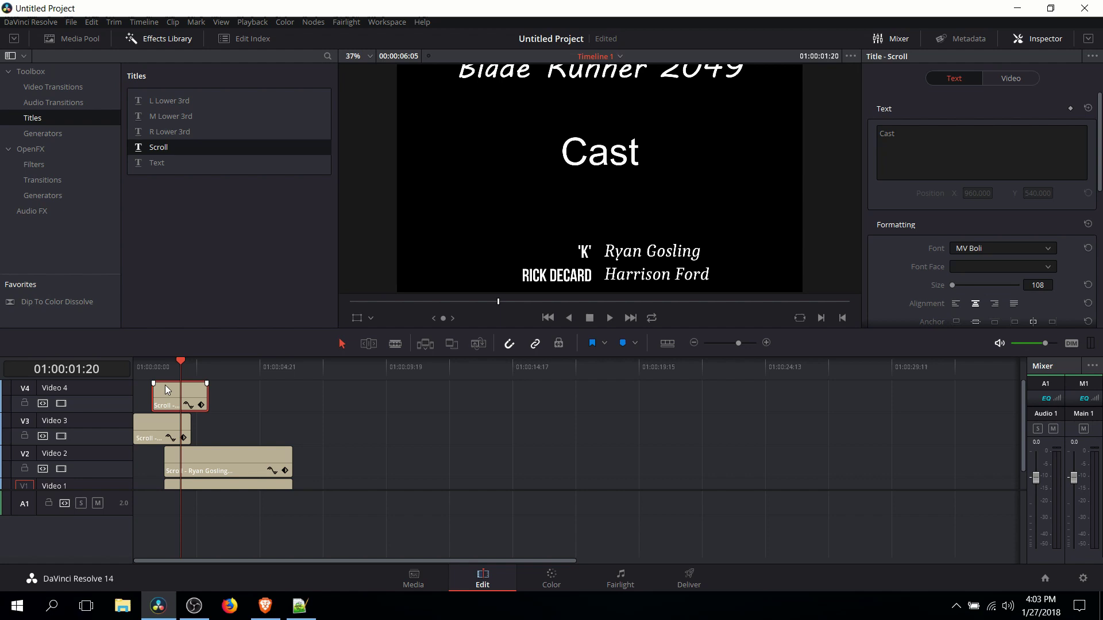
key("Home")
key("space")
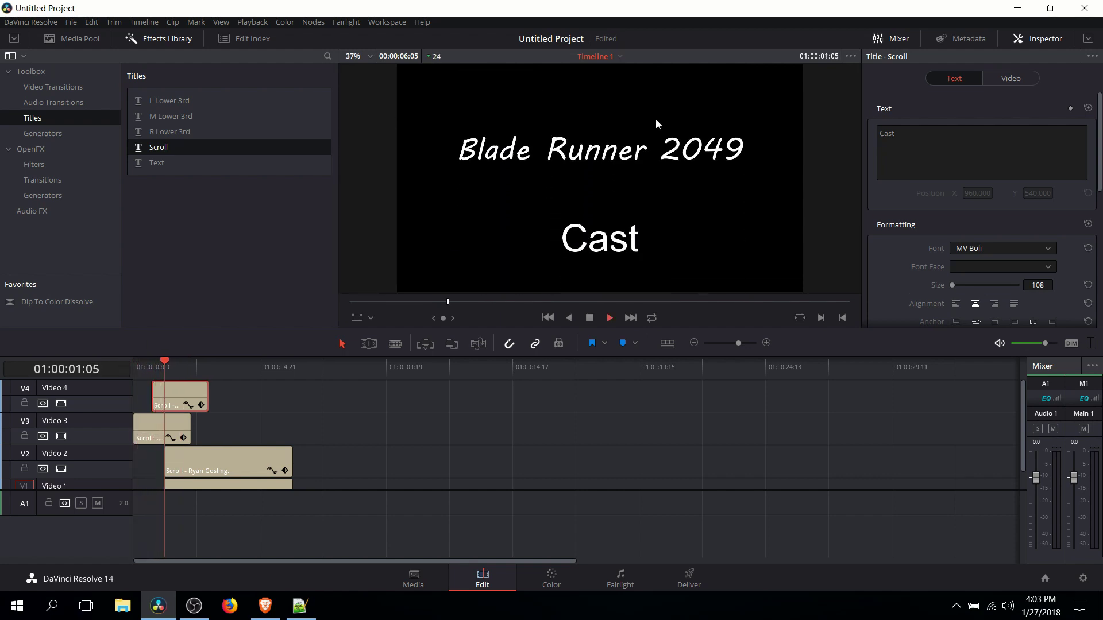
key("space")
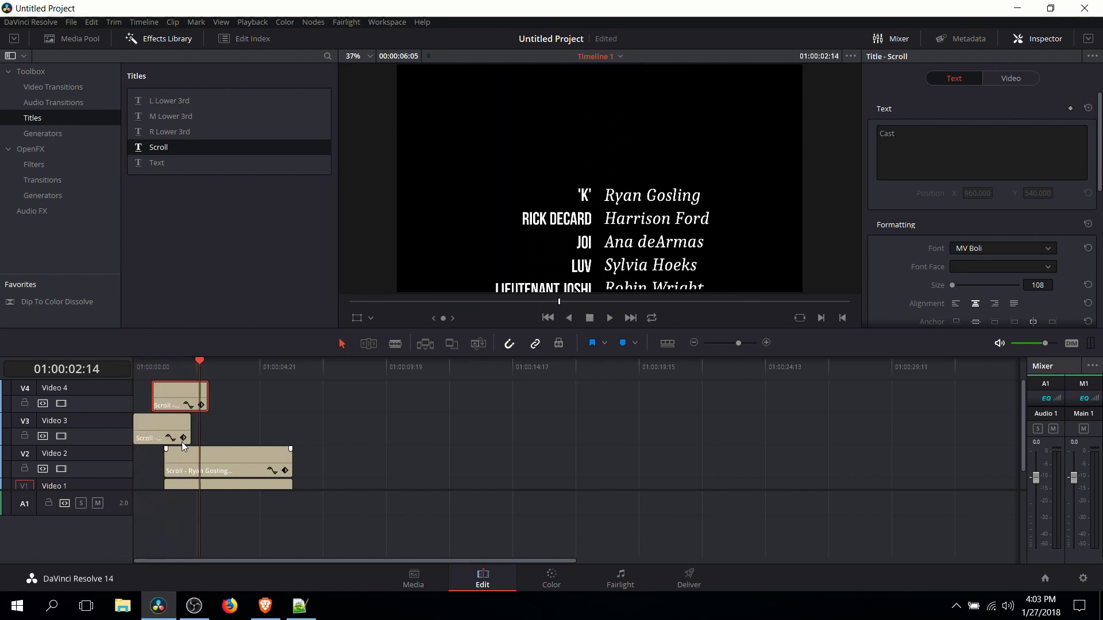
Lengthen the Blade Runner 2049 clip and move the actor-name column later on Video 2.
left_click_drag(189, 430, 232, 396)
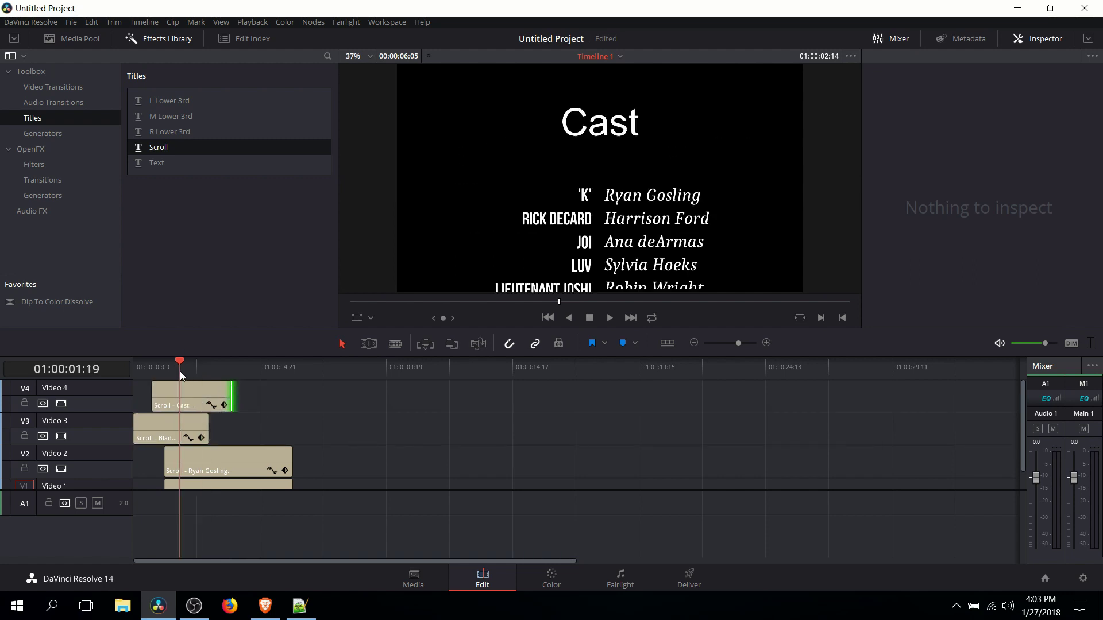
left_click_drag(181, 371, 138, 371)
key("space")
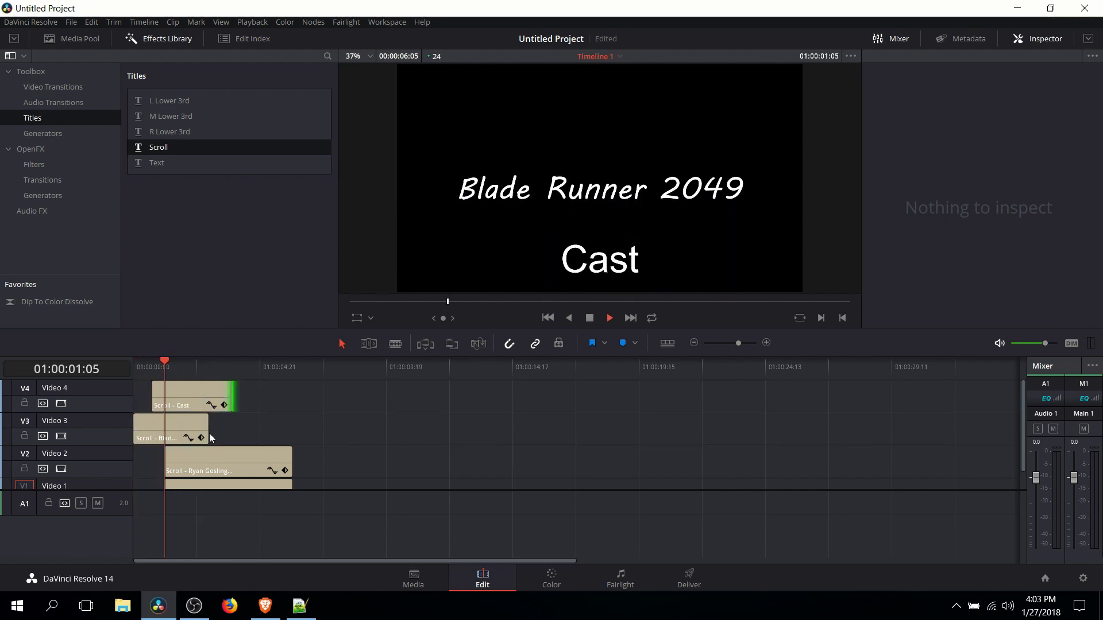
key("space")
left_click_drag(208, 428, 256, 396)
left_click(154, 367)
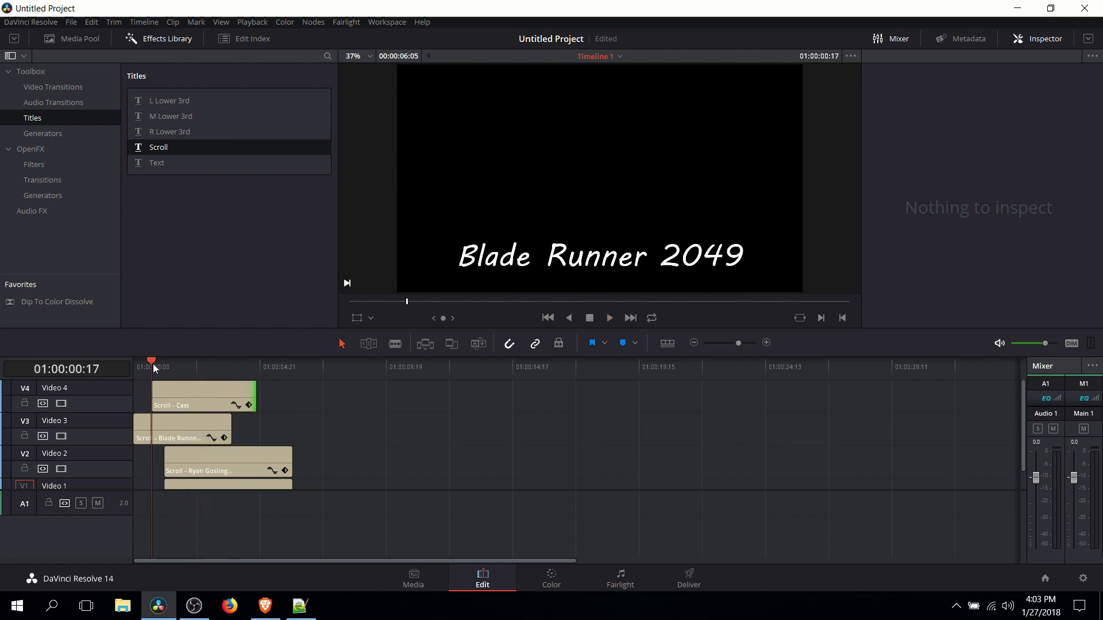
key("space")
left_click_drag(190, 464, 231, 478)
Line the V1 character column up under V2 and play the credits to check alignment.
left_click(165, 362)
key("space")
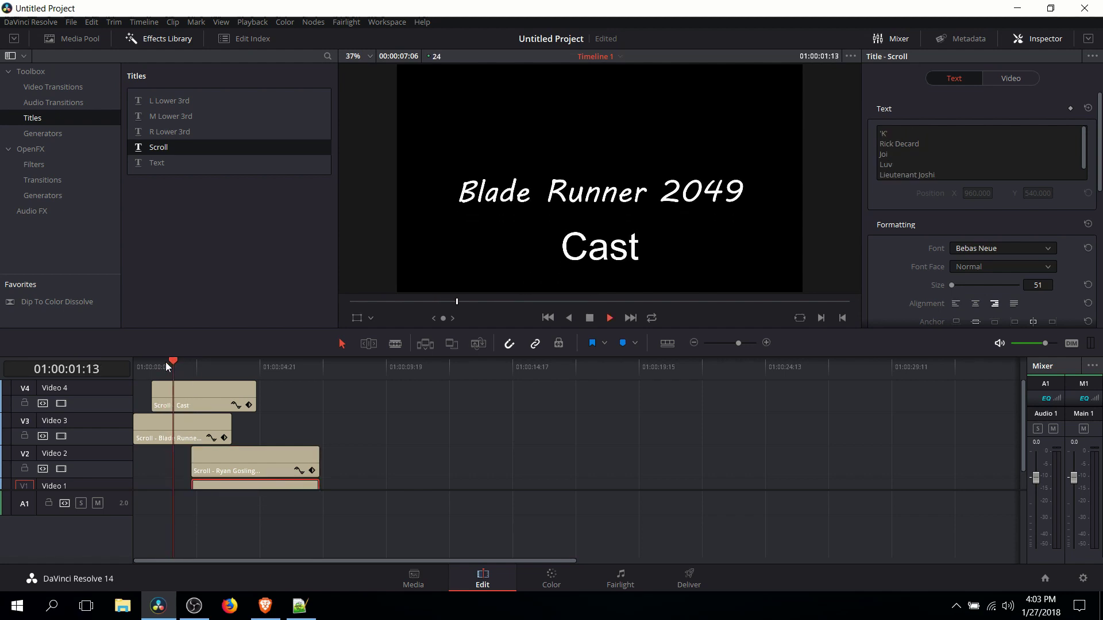
key("space")
Resize the V4 Cast heading from 108 to 71 and set it to Copperplate Gothic Bold.
left_click(210, 408)
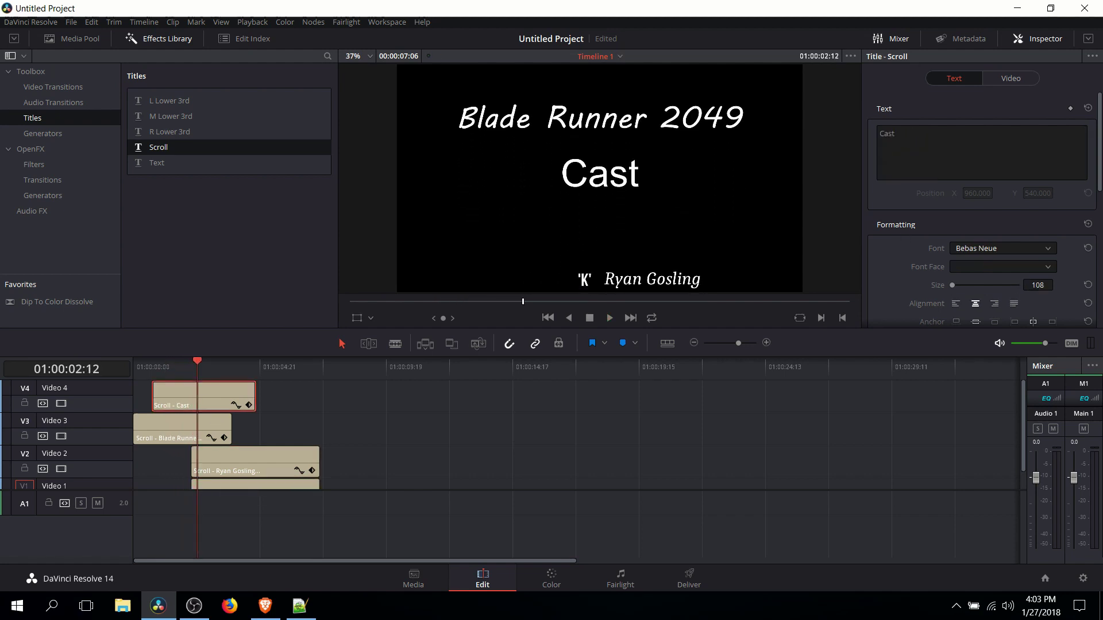
left_click_drag(1037, 285, 1021, 246)
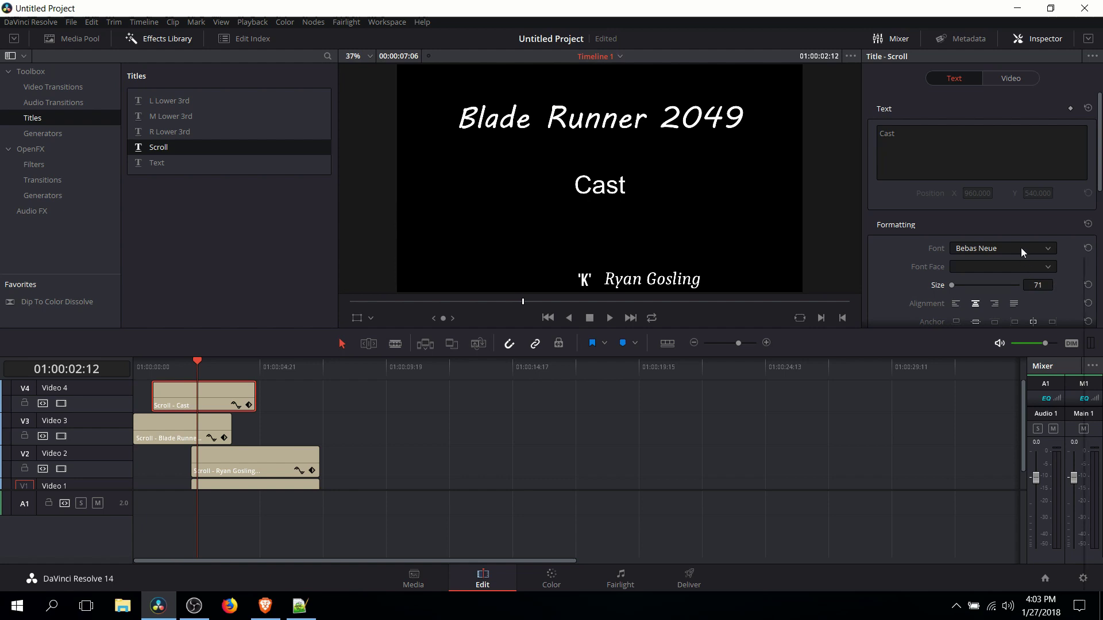
left_click(1021, 247)
left_click(1022, 400)
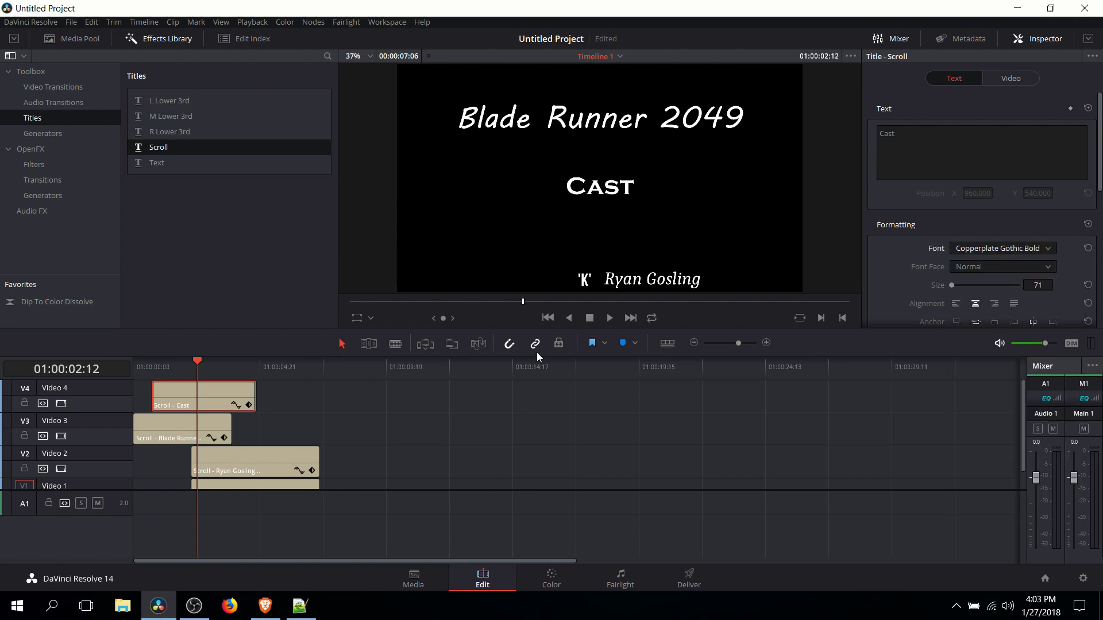
Shift the Cast clip a few frames later and replay the credits from the start.
left_click_drag(217, 395, 232, 398)
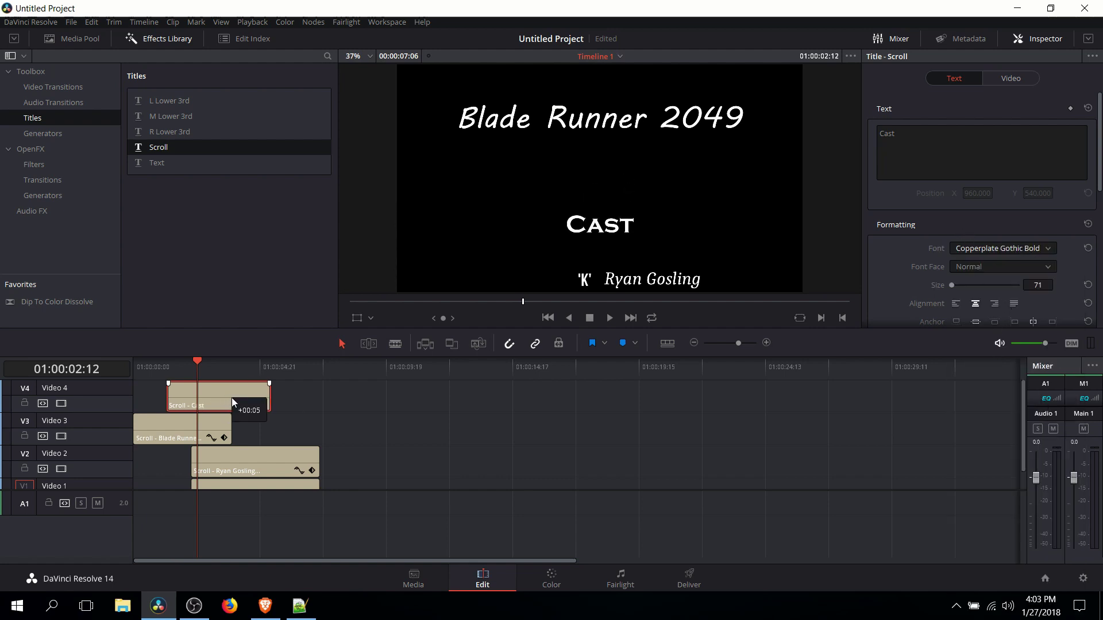
left_click_drag(167, 364, 140, 367)
key("space")
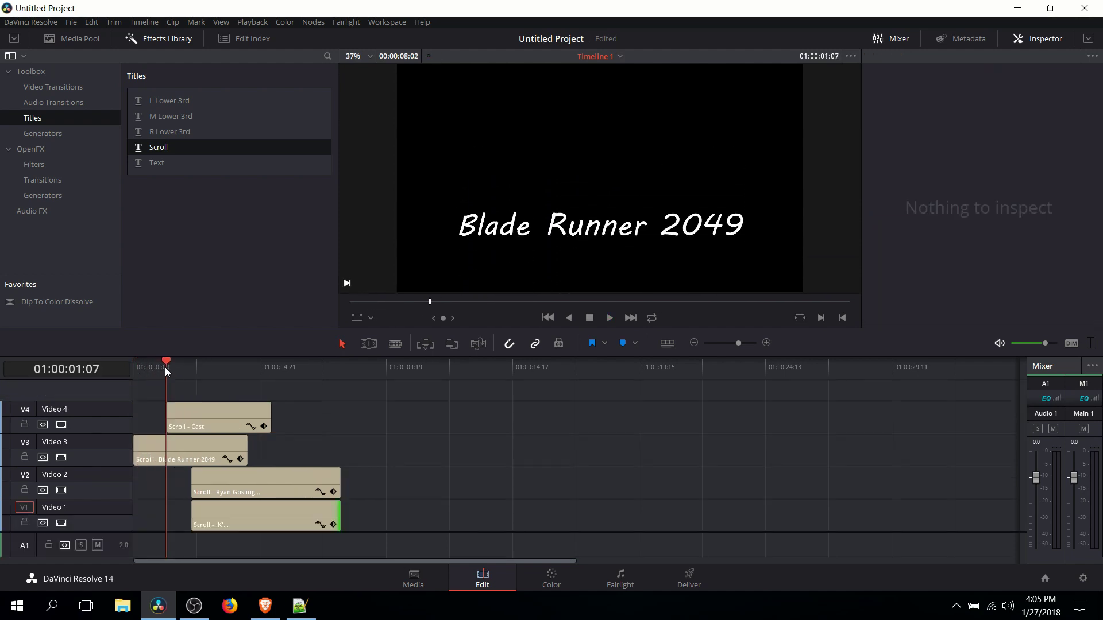
Play the credits from 01:00:00:17 through the cast list, then stop and step back one frame.
left_click(206, 450)
key("space")
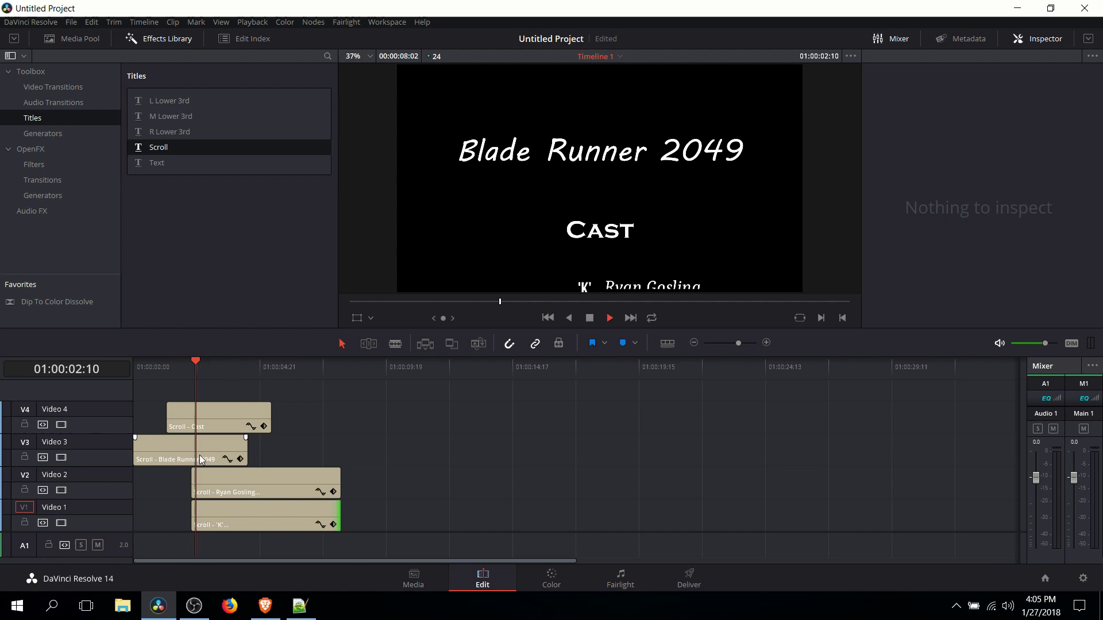
left_click(152, 364)
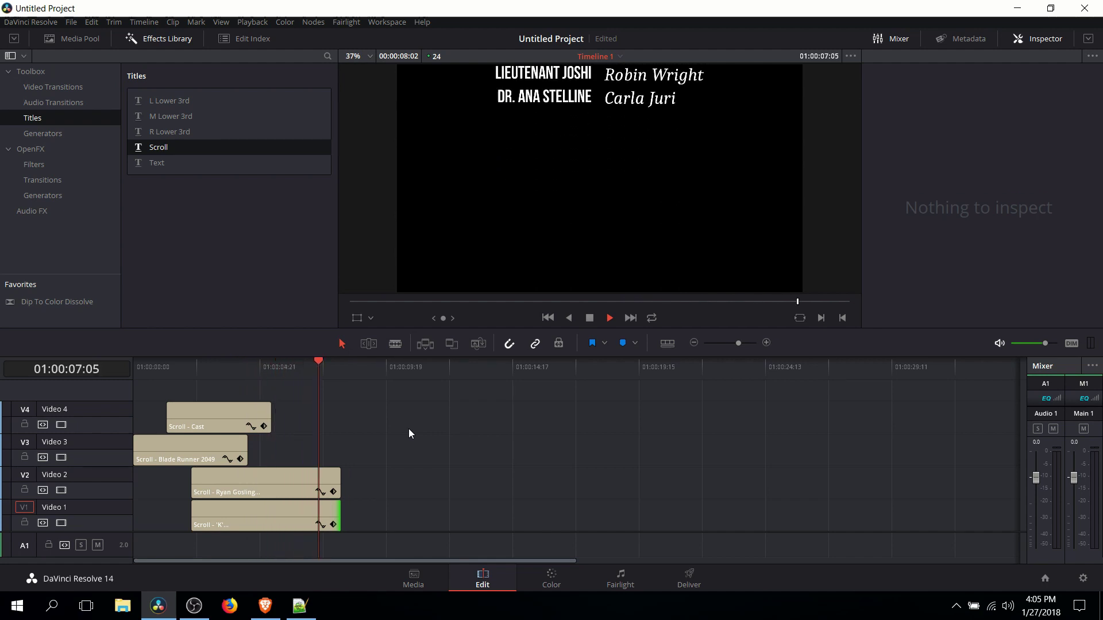
key("space")
key("Left")
key("shift+v")
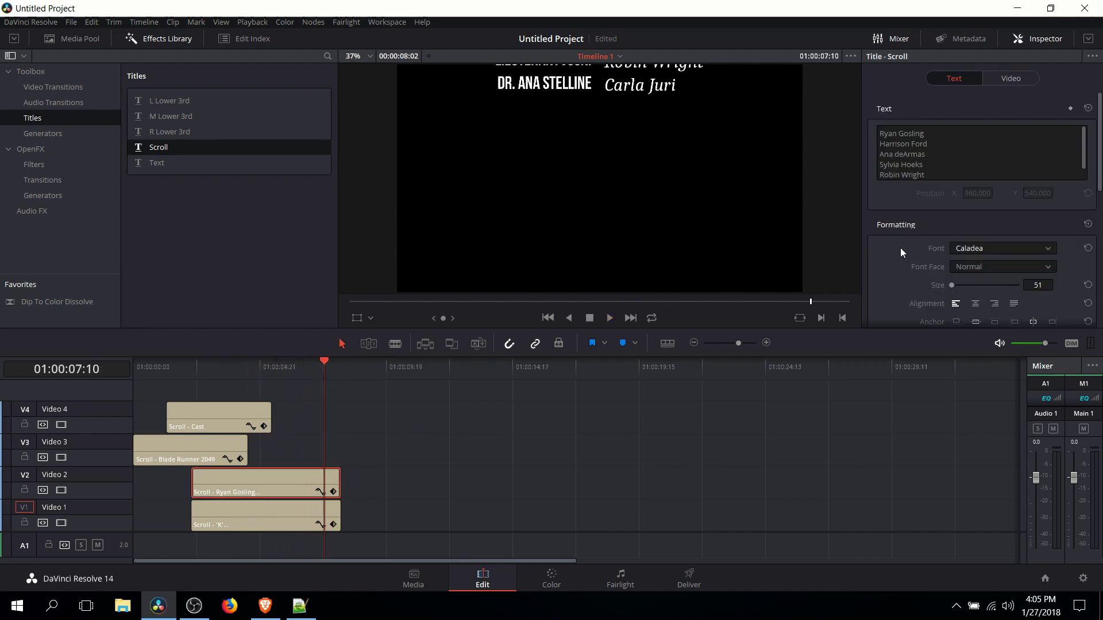